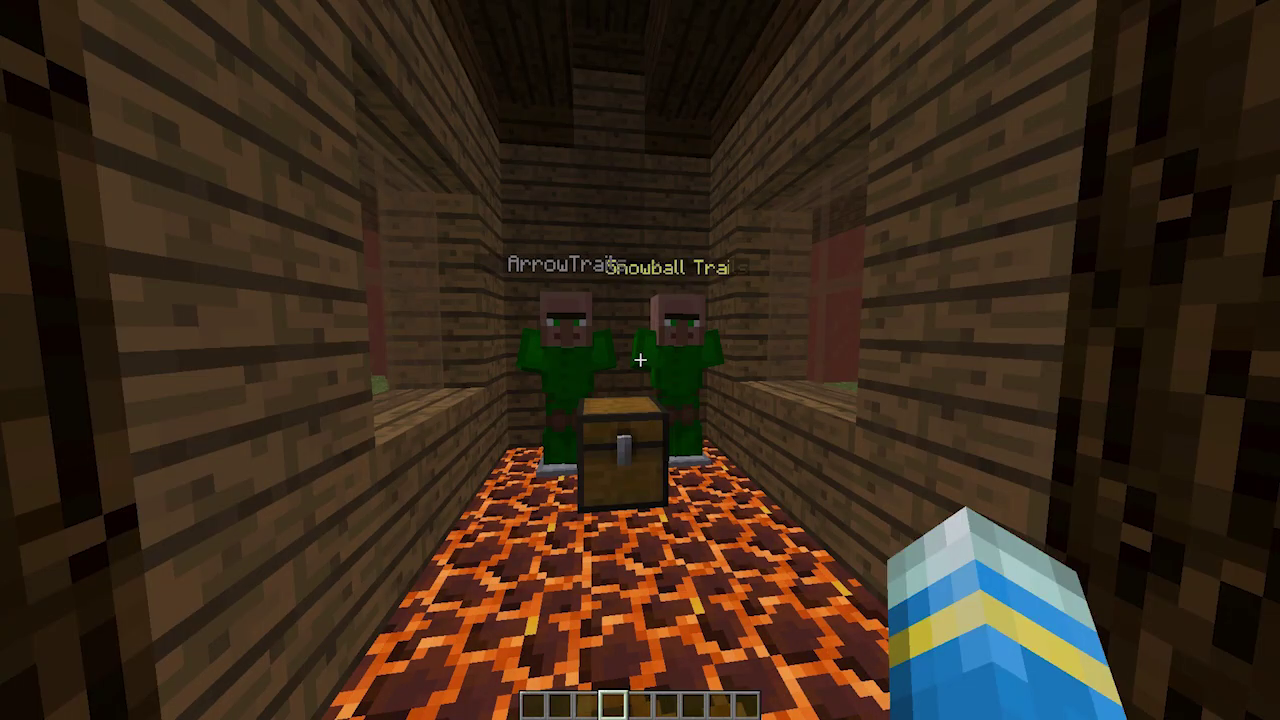
# - Look around the grassy area outside the wooden hut and walk back in to the two trail villagers
pyautogui.press('w')
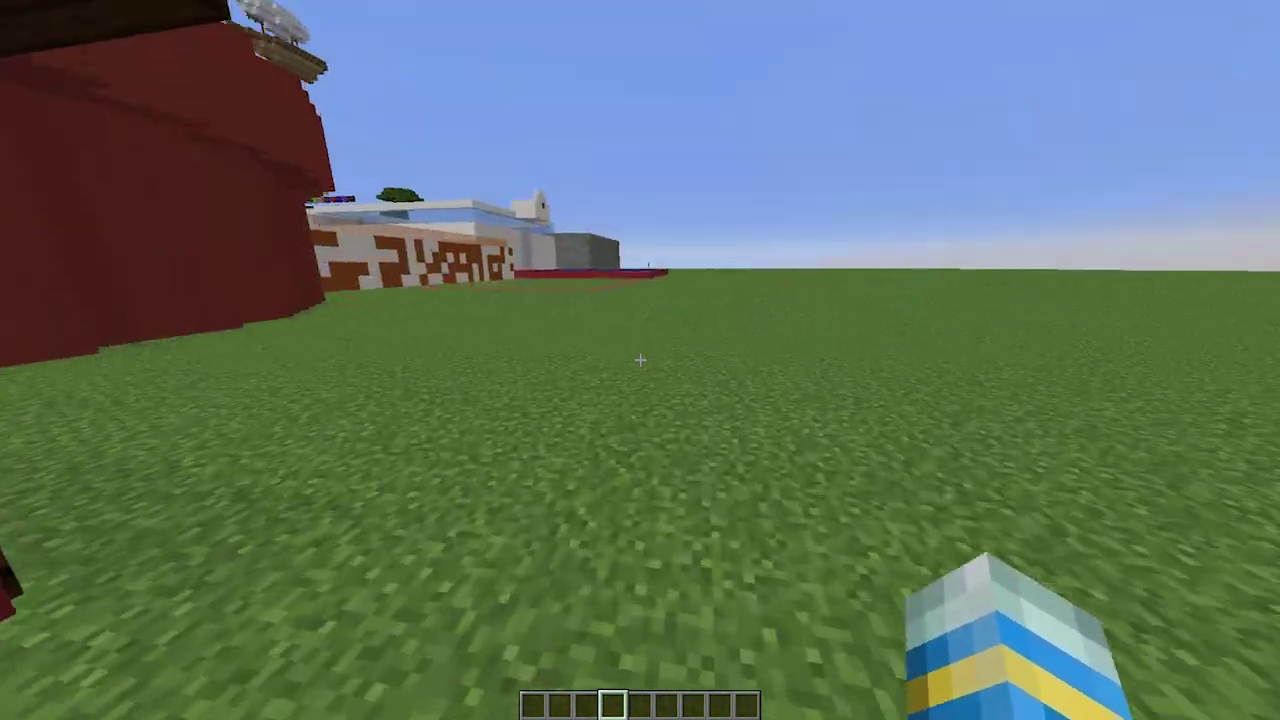
pyautogui.press('w')
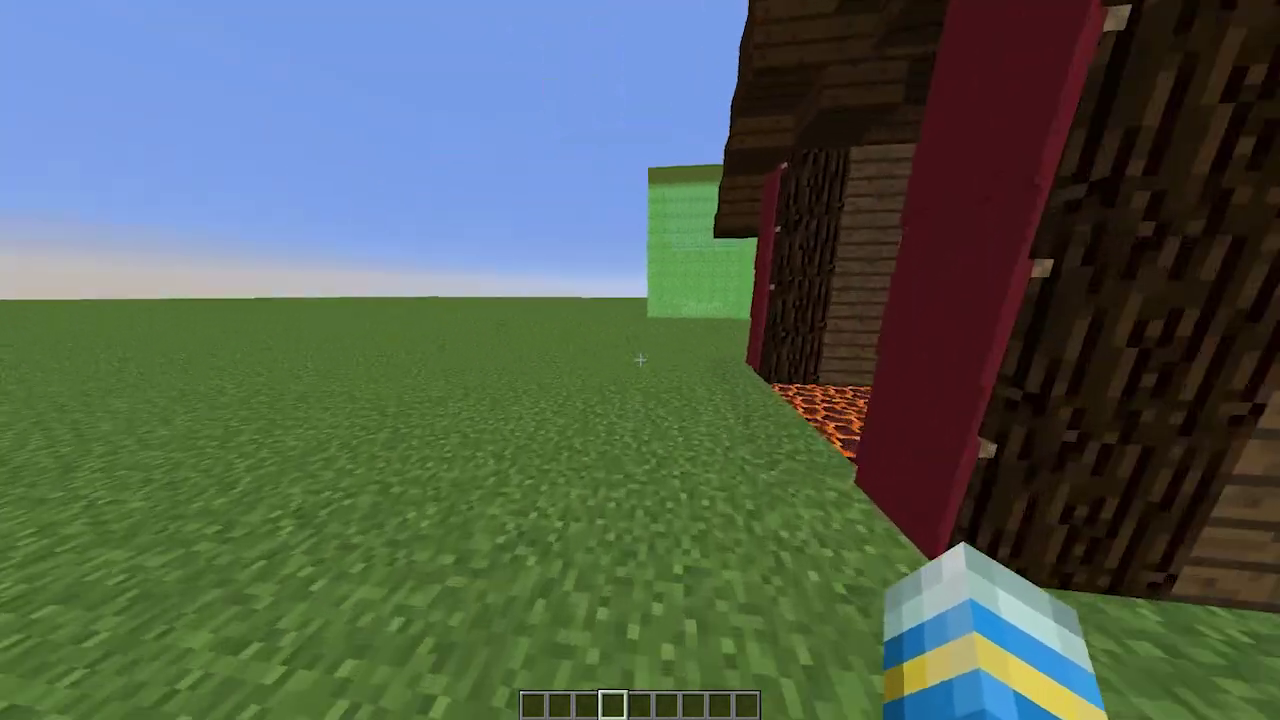
pyautogui.press('w')
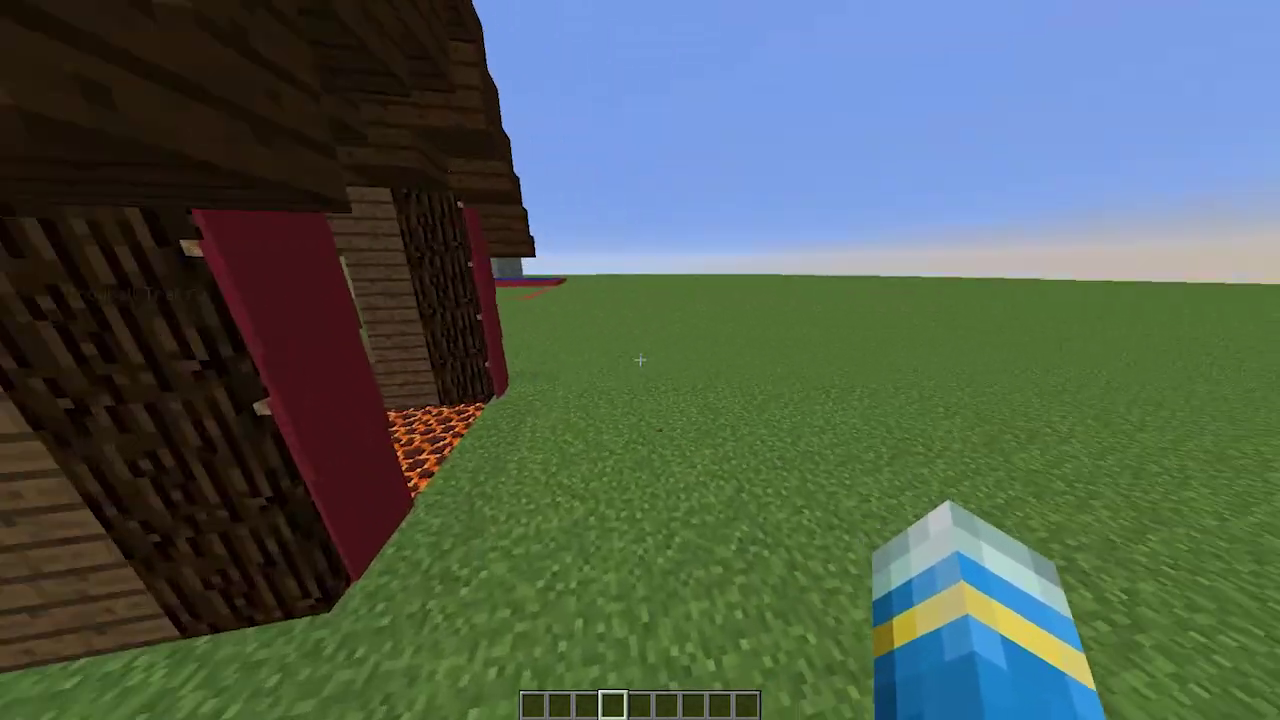
pyautogui.press('w')
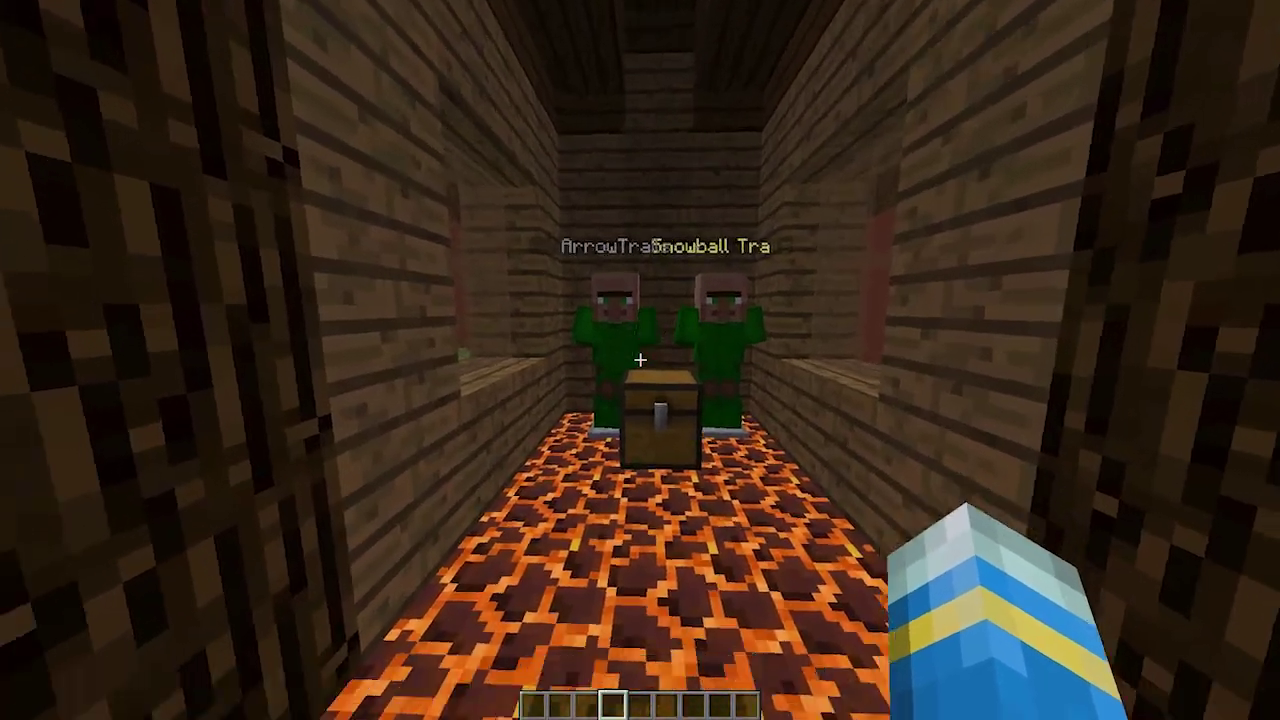
pyautogui.press('w')
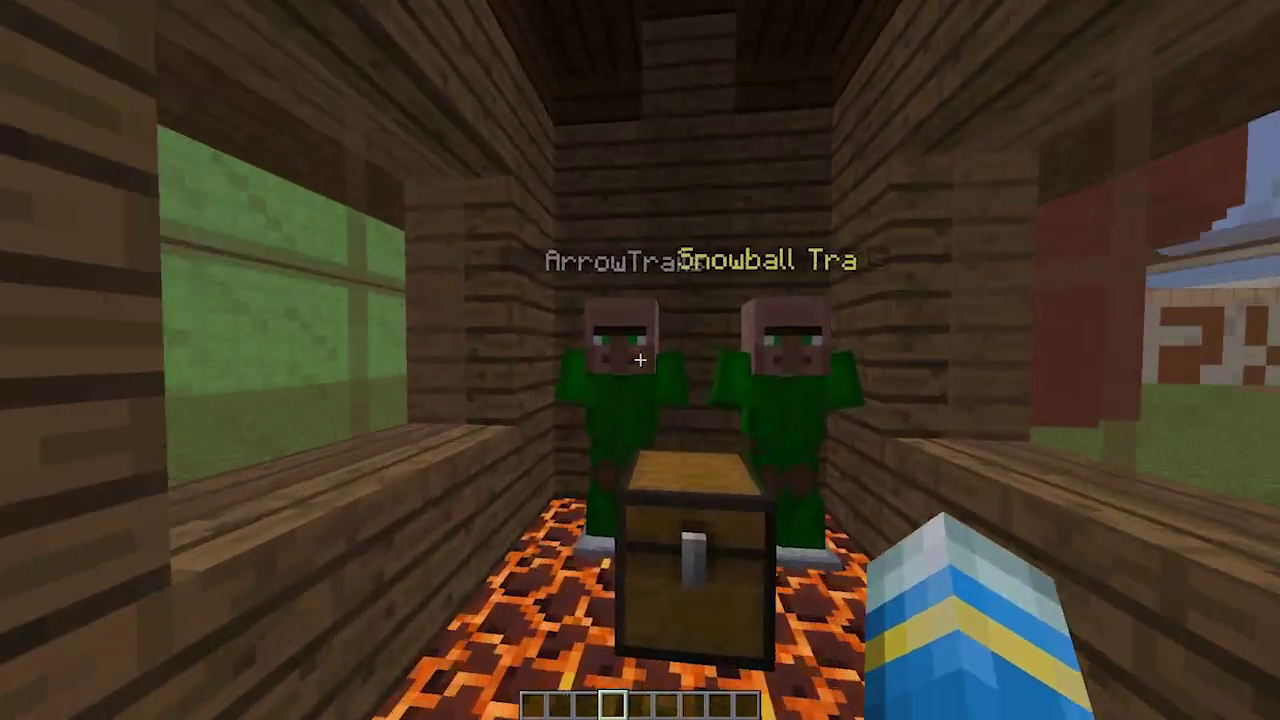
# - Examine the trails offered by the ArrowTrails villager and the Snowball Trails villager
pyautogui.rightClick(640, 360)
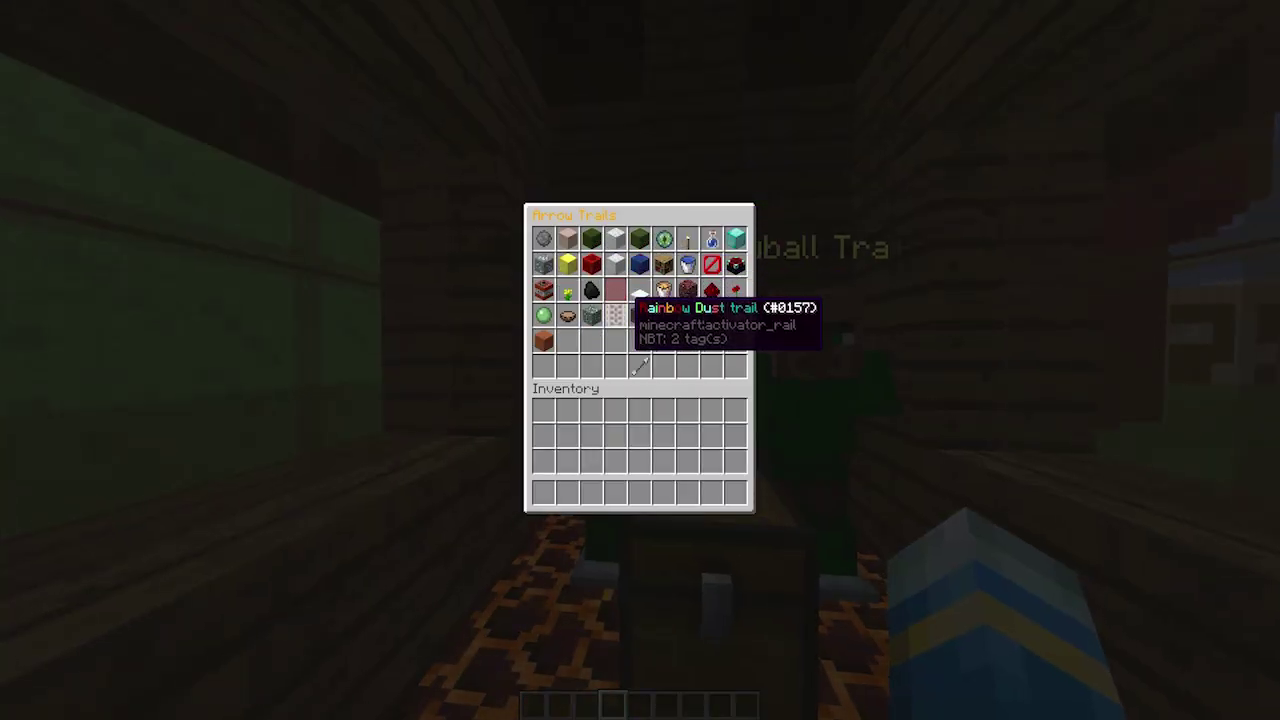
pyautogui.press('Escape')
pyautogui.rightClick(640, 360)
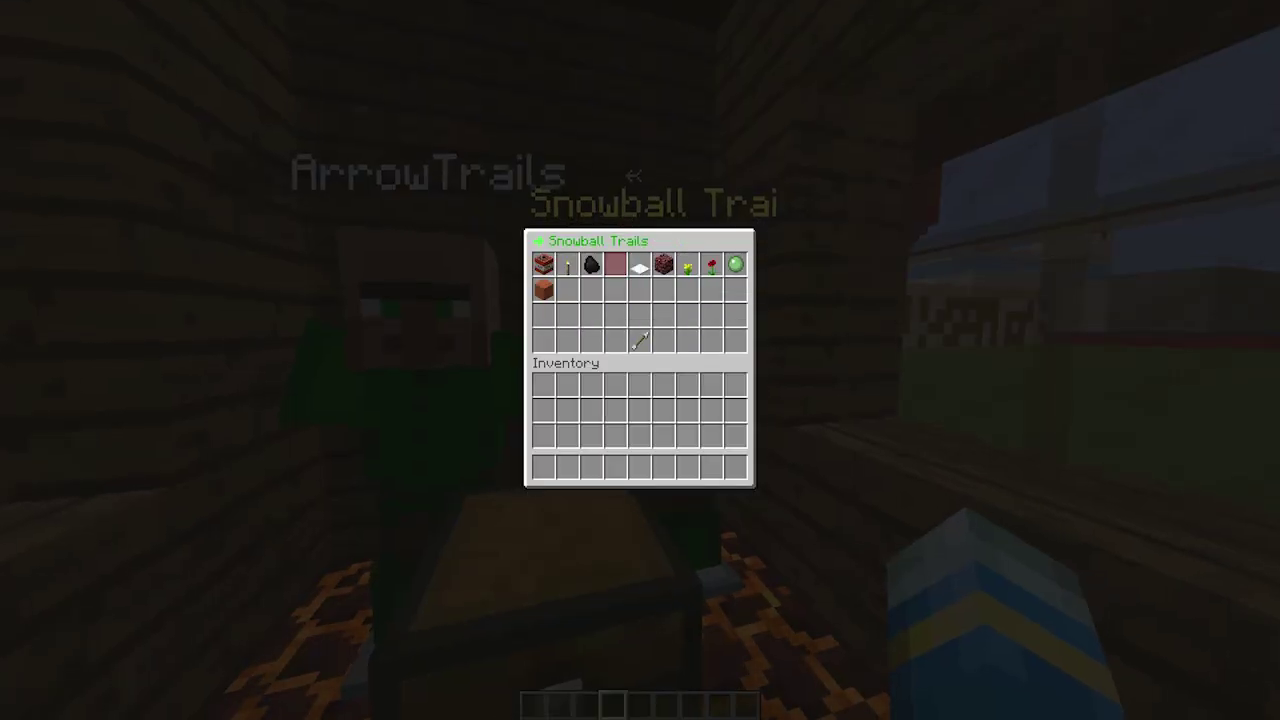
pyautogui.press('Escape')
# - Take the bow, 64 arrows and 16 snowballs from the chest in front of the villagers
pyautogui.press('w')
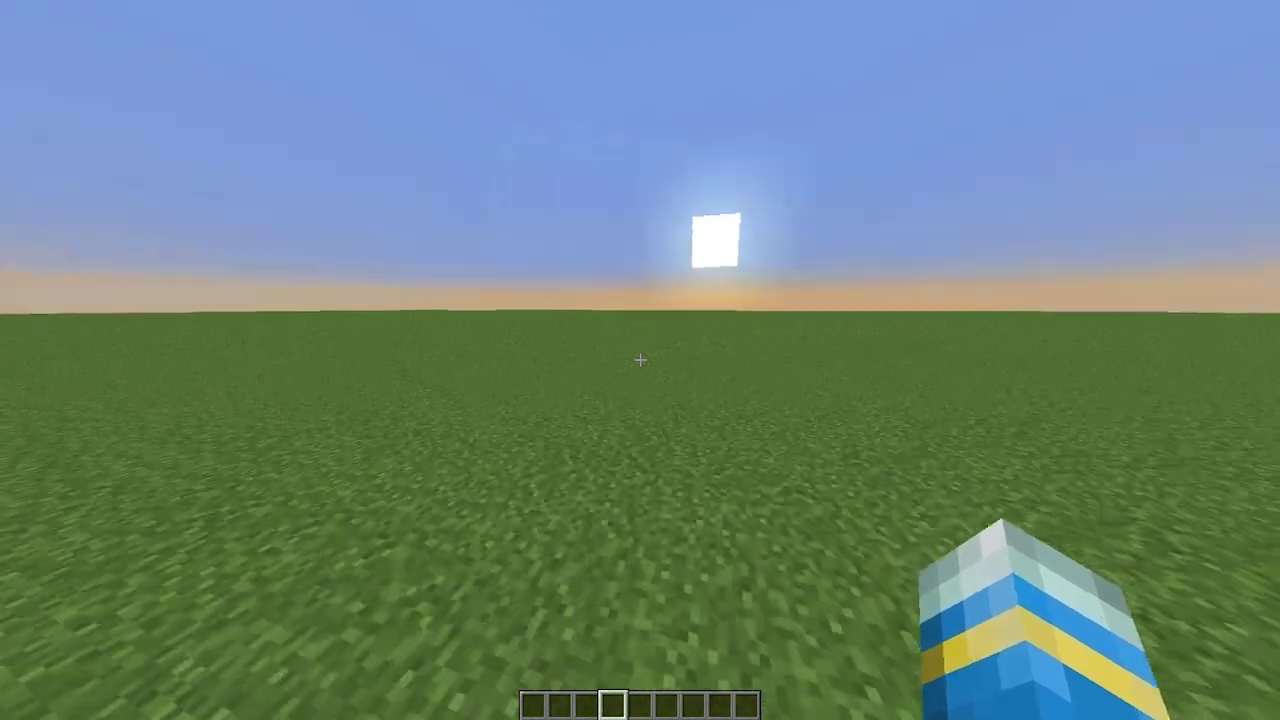
pyautogui.press('w')
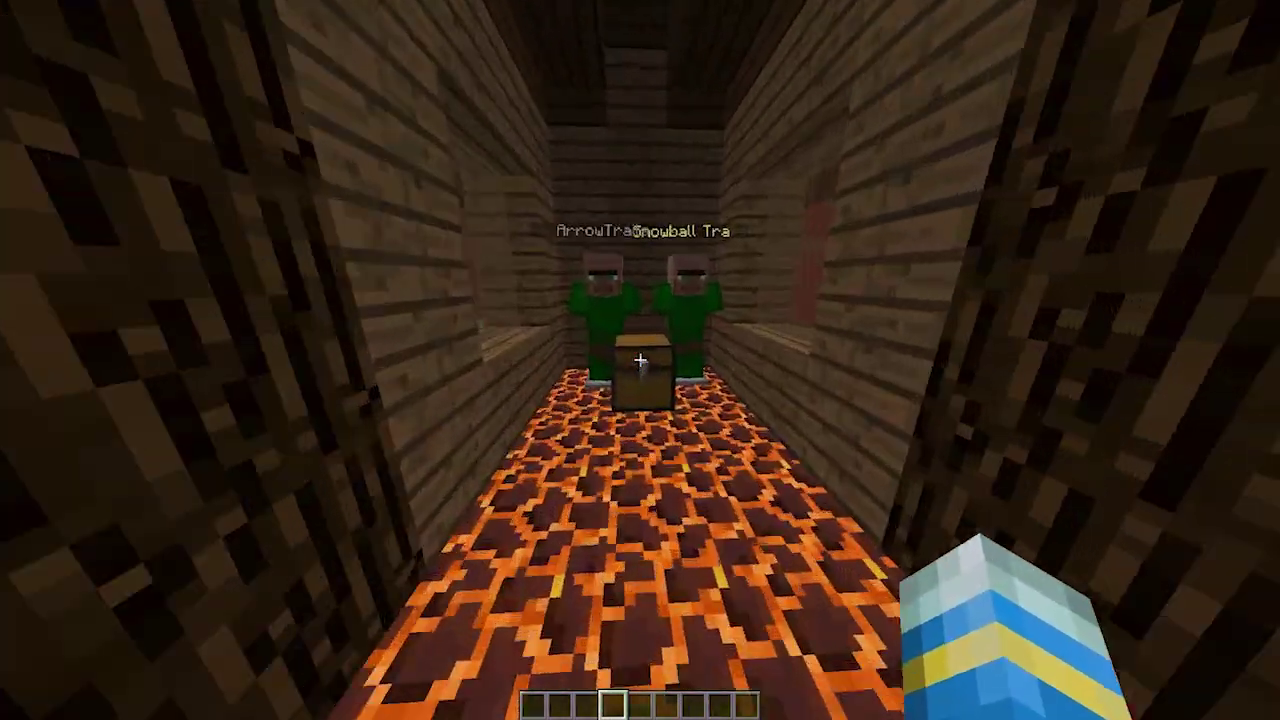
pyautogui.rightClick(640, 360)
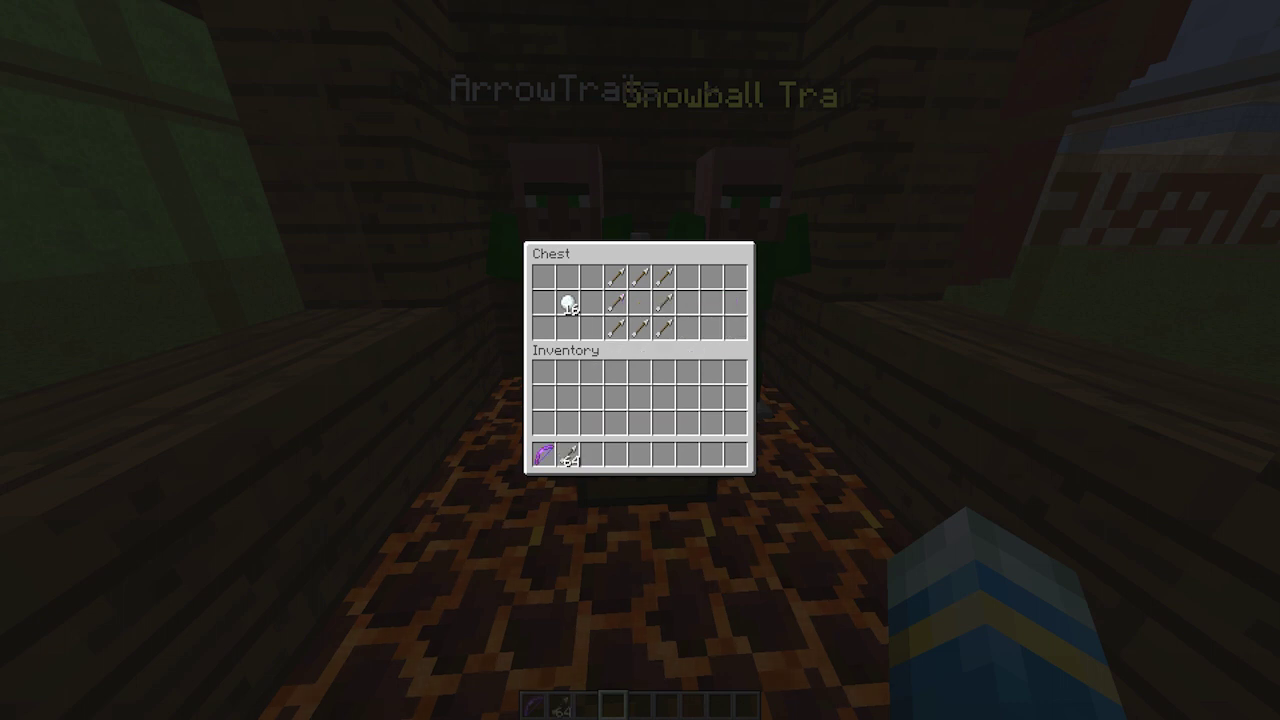
pyautogui.click(591, 456)
pyautogui.press('e')
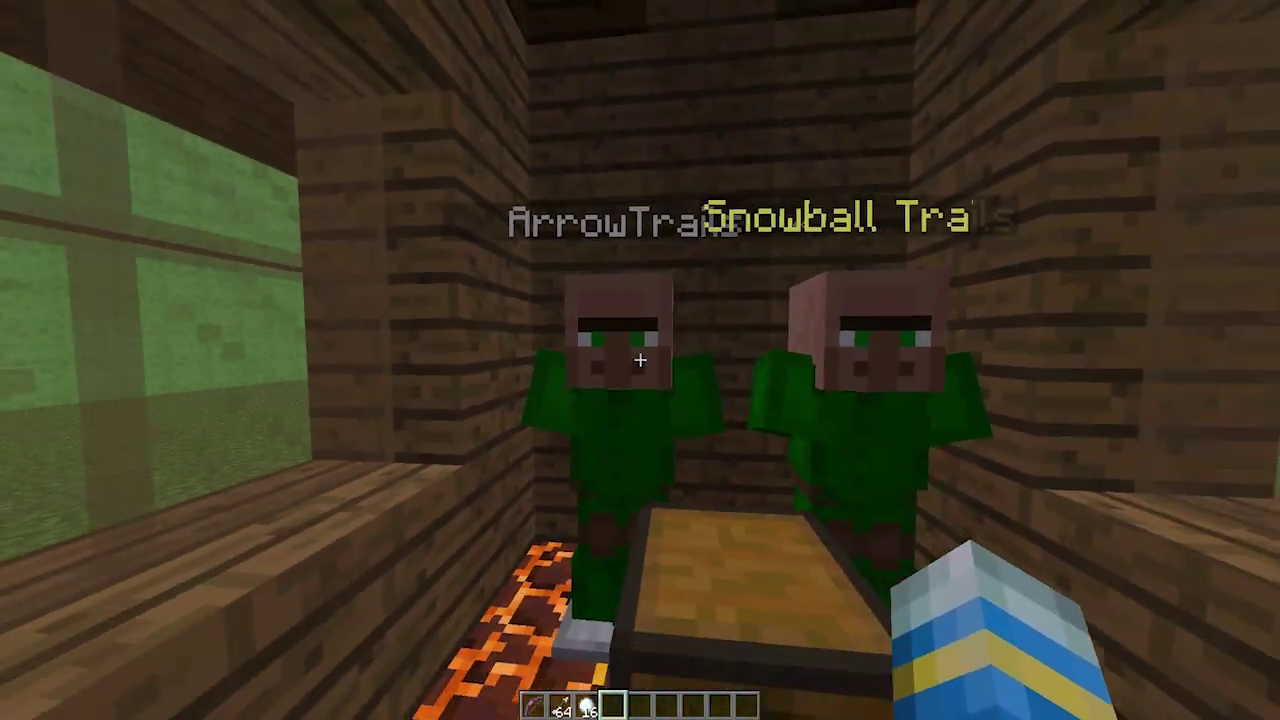
# - Select the Note trail from the ArrowTrails villager and shoot several arrows with the bow outside the hut
pyautogui.rightClick(640, 360)
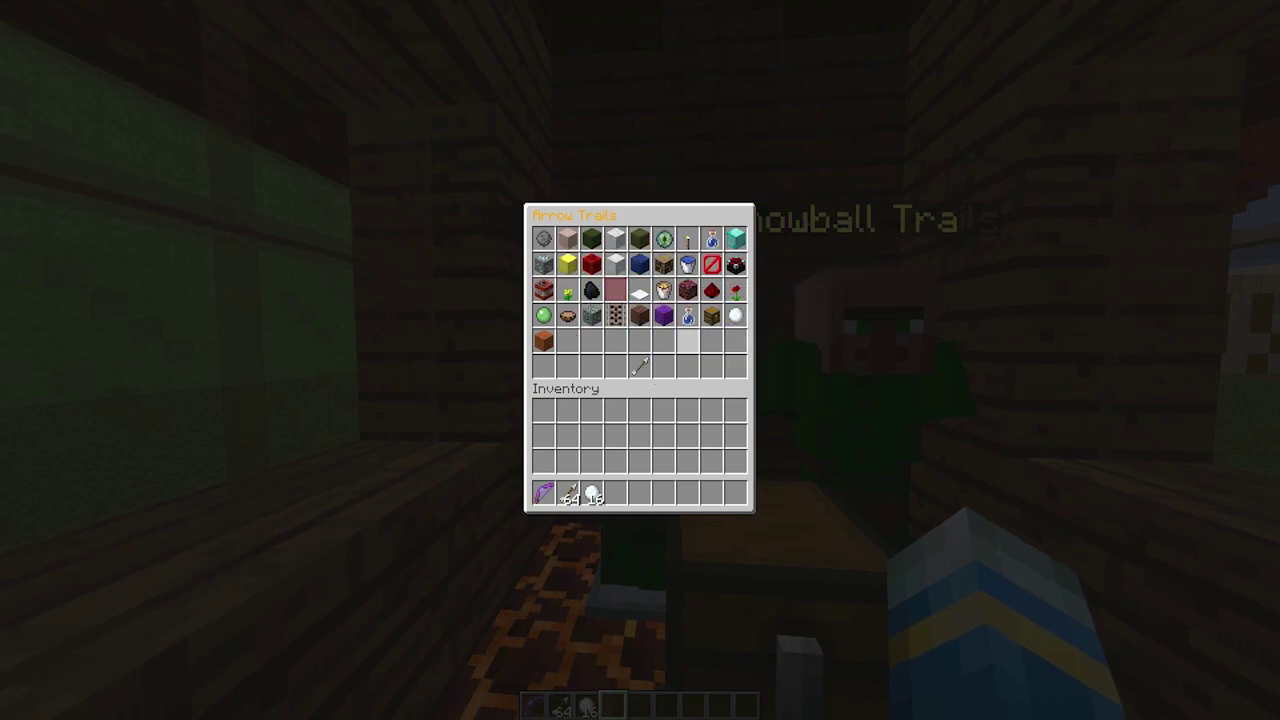
pyautogui.click(638, 292)
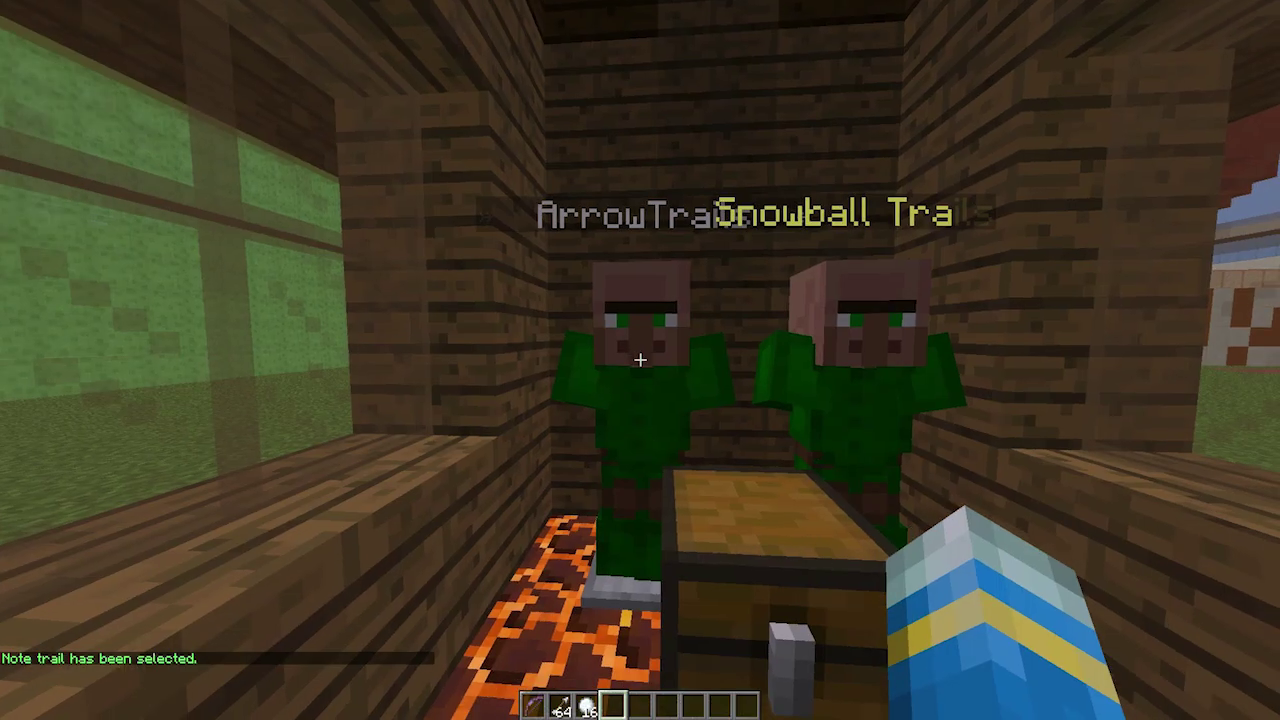
pyautogui.scroll(3, 640, 360)
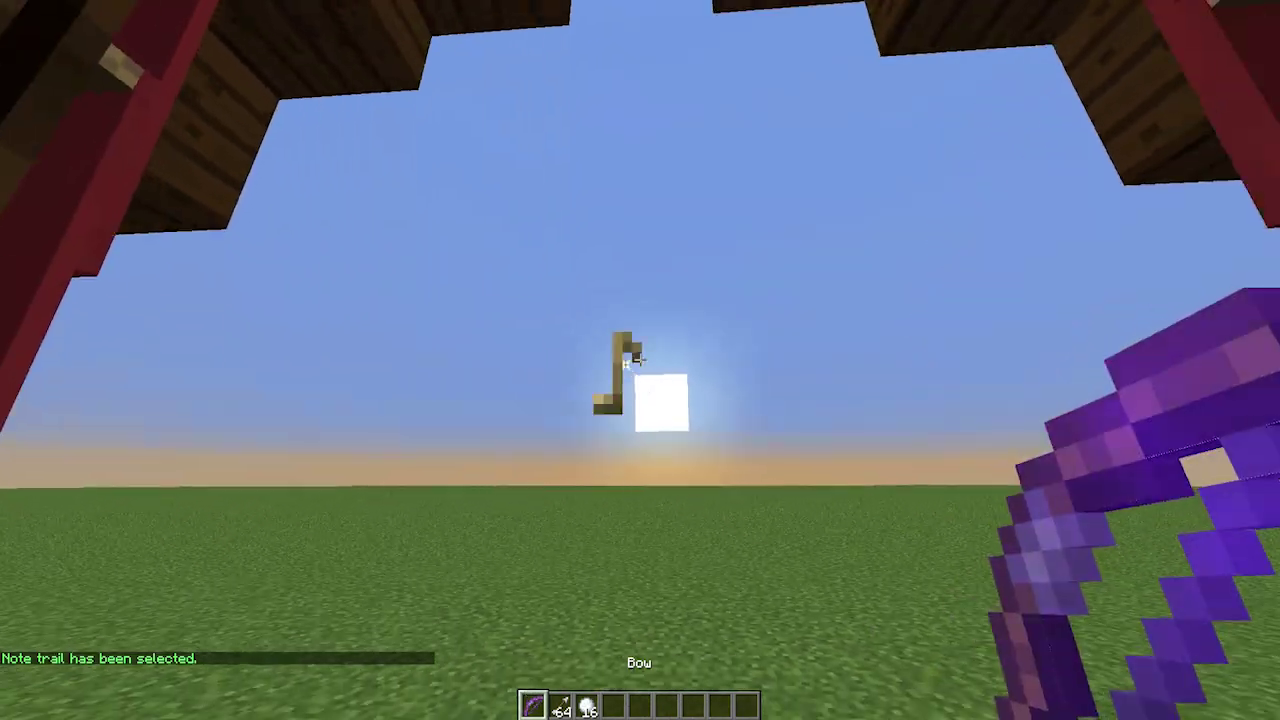
pyautogui.press('w')
pyautogui.rightClick(640, 360)
pyautogui.rightClick(640, 360)
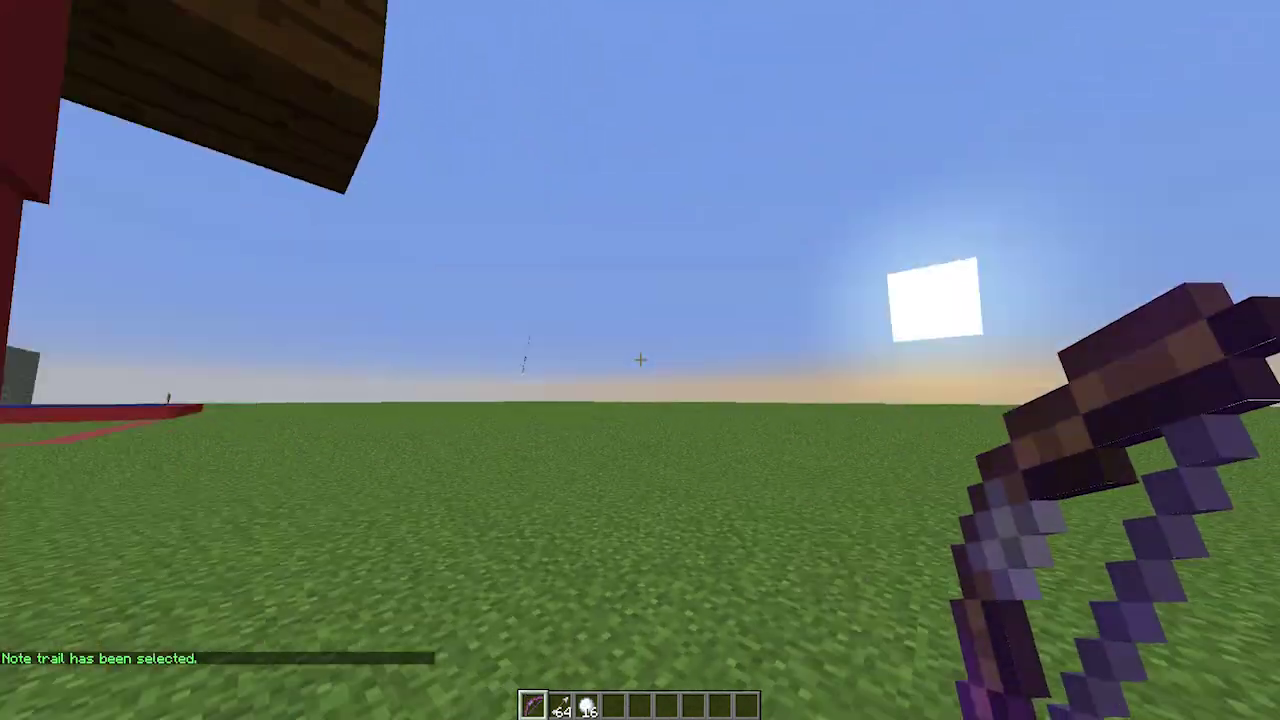
pyautogui.rightClick(640, 360)
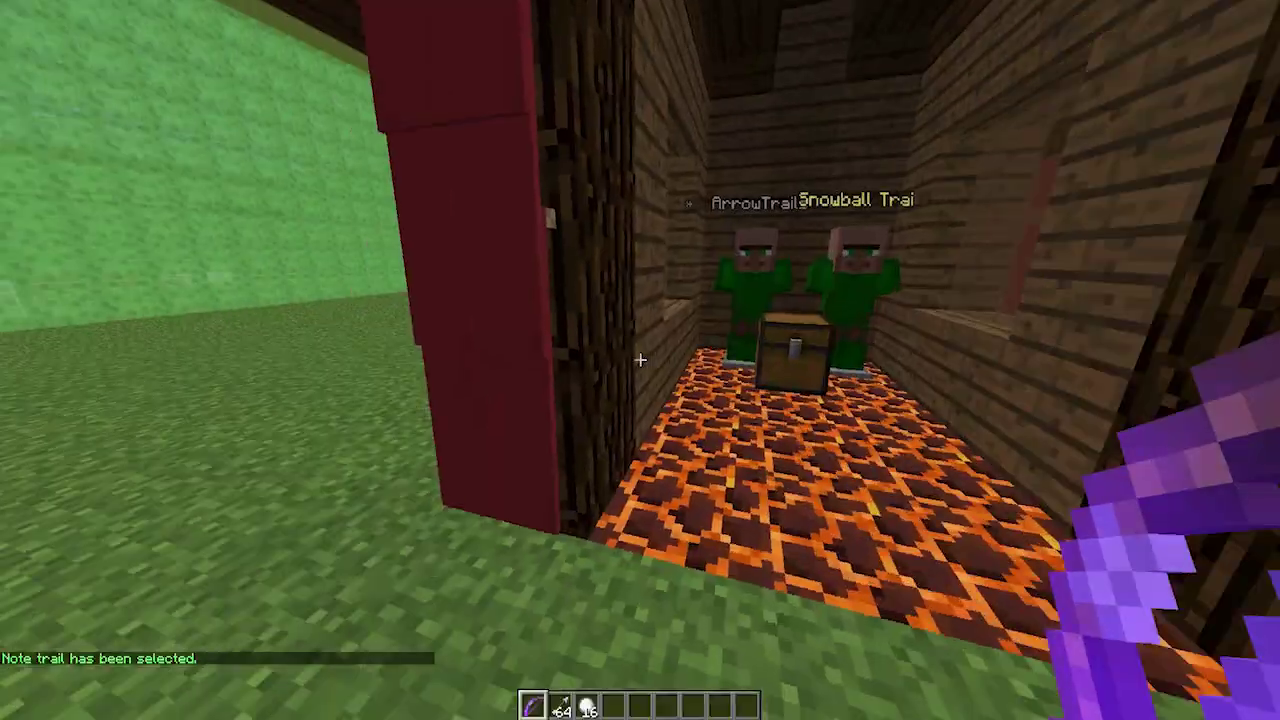
# - Select the Explosion Trail from the Snowball Trails villager and throw snowballs across the grass outside the hut
pyautogui.press('w')
pyautogui.scroll(-3, 640, 360)
pyautogui.rightClick(640, 360)
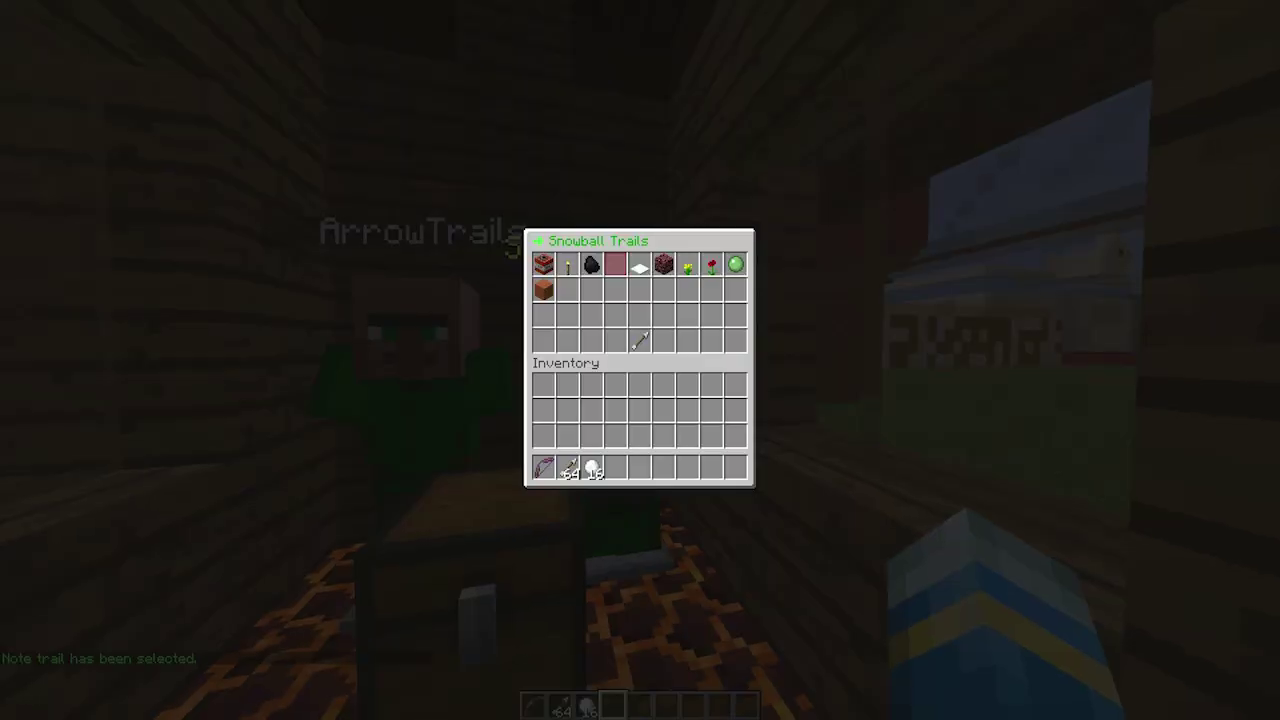
pyautogui.click(544, 265)
pyautogui.press('w')
pyautogui.scroll(1, 640, 360)
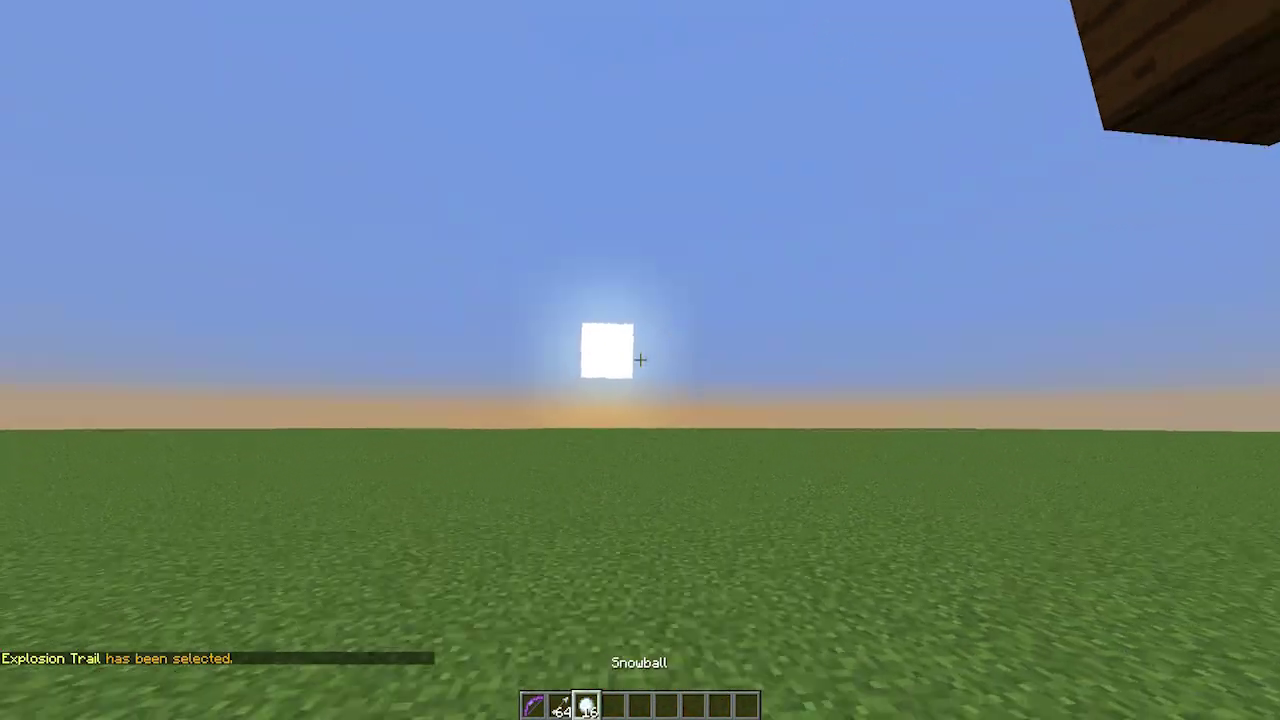
pyautogui.rightClick(640, 360)
pyautogui.scroll(-1, 640, 360)
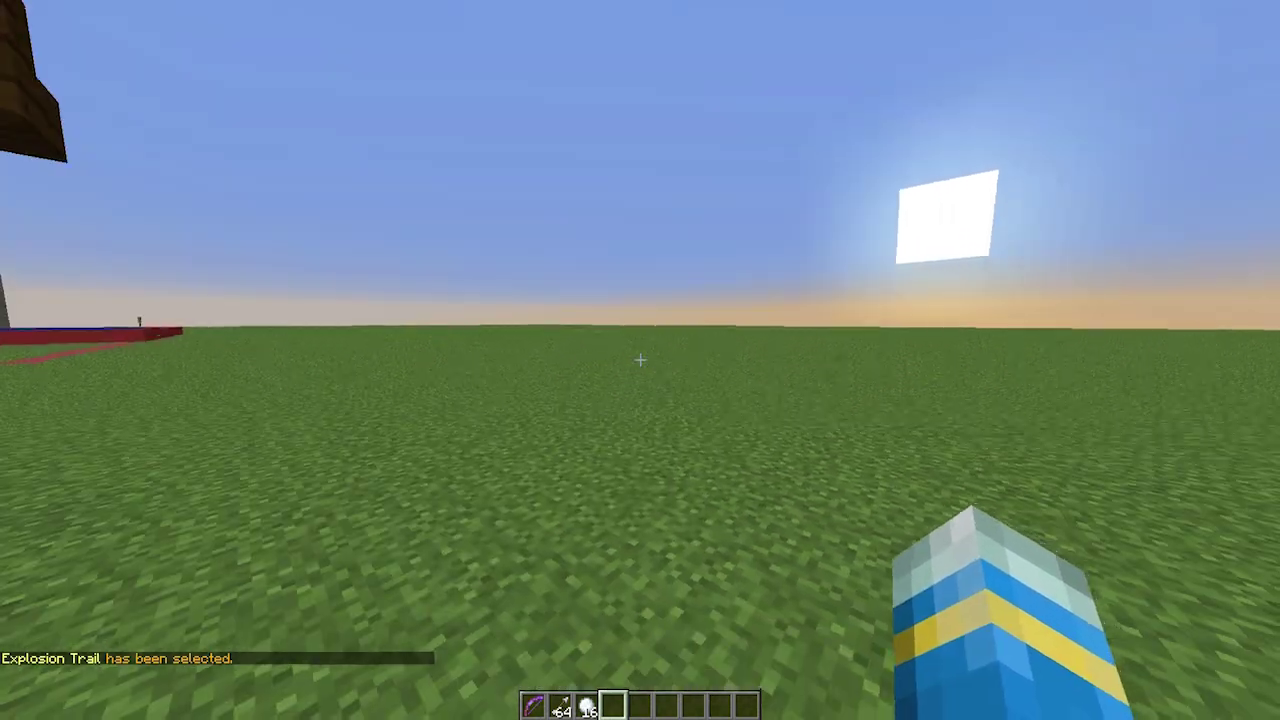
pyautogui.scroll(1, 640, 360)
pyautogui.rightClick(640, 360)
pyautogui.scroll(-1, 640, 360)
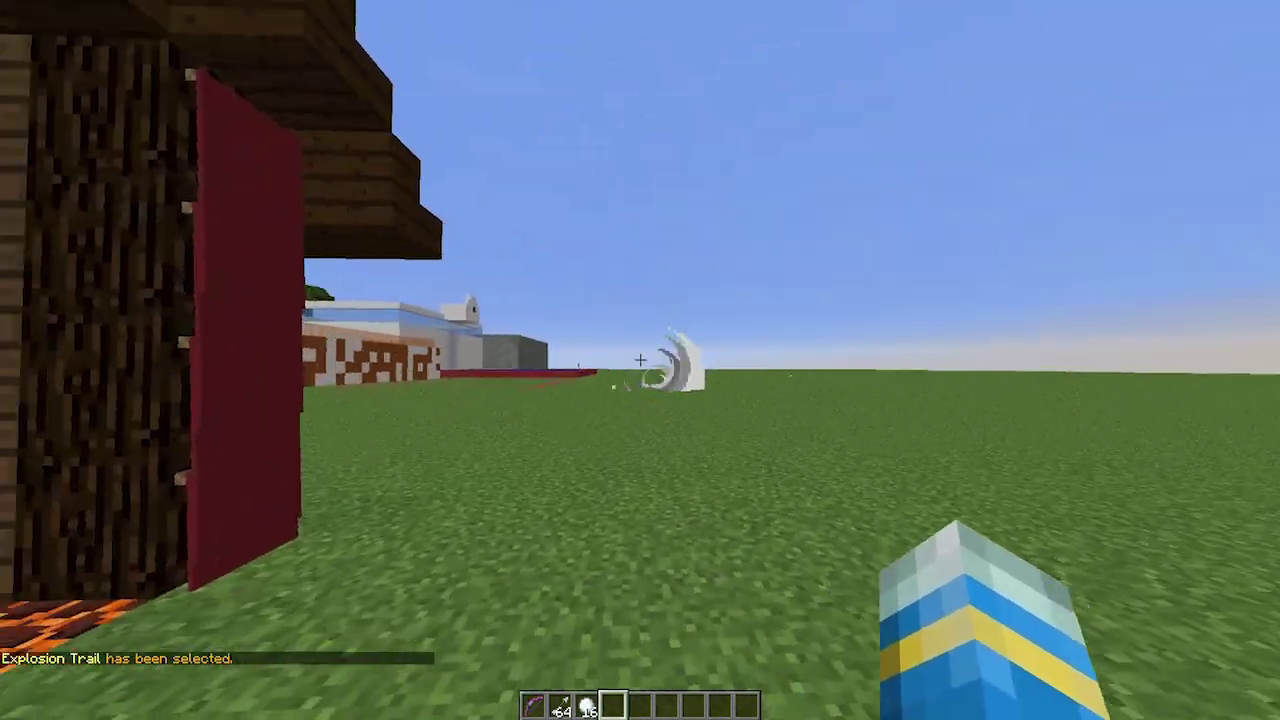
# - Return to the villagers, go back outside and throw another snowball with the Explosion Trail
pyautogui.press('w')
pyautogui.press('w')
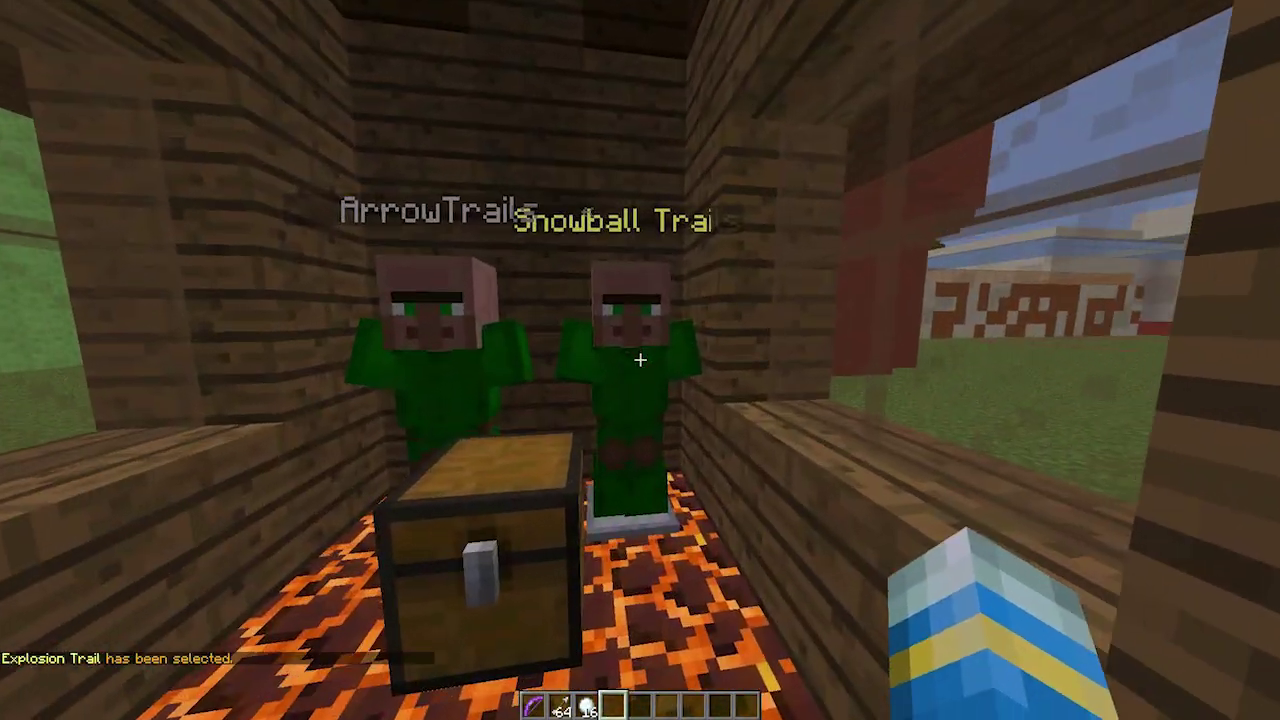
pyautogui.press('w')
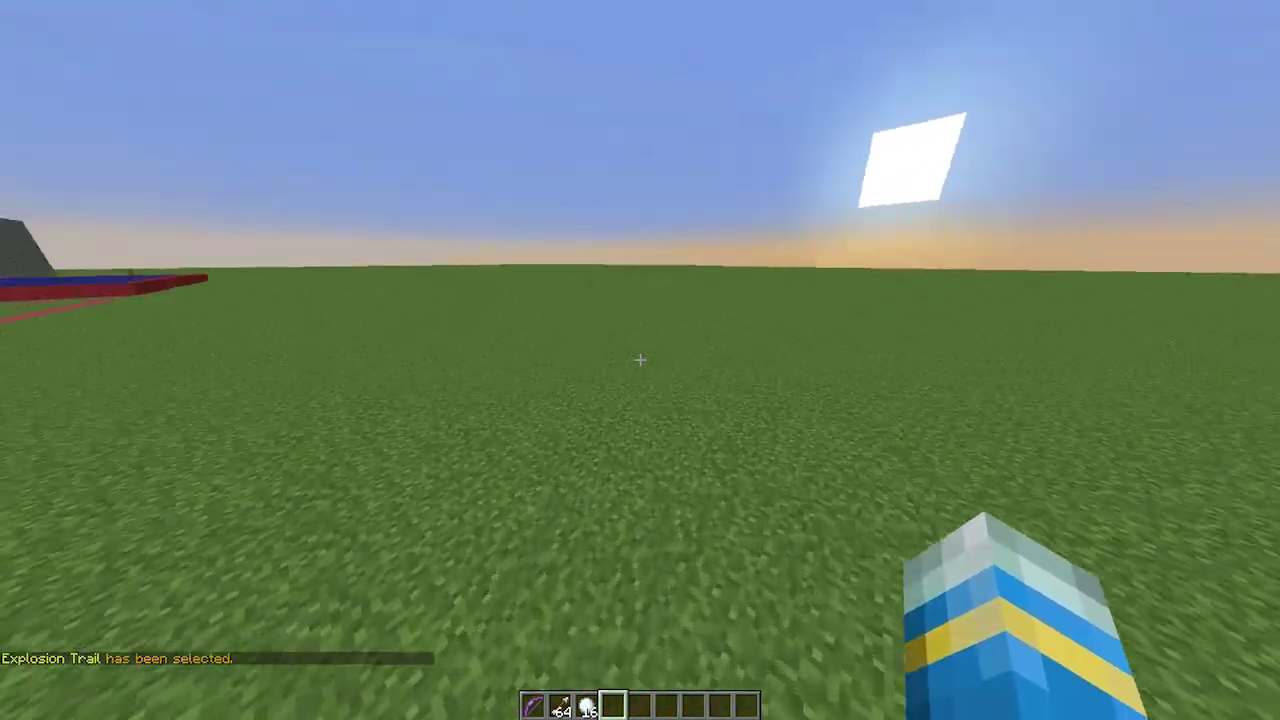
pyautogui.scroll(1, 640, 360)
pyautogui.rightClick(640, 360)
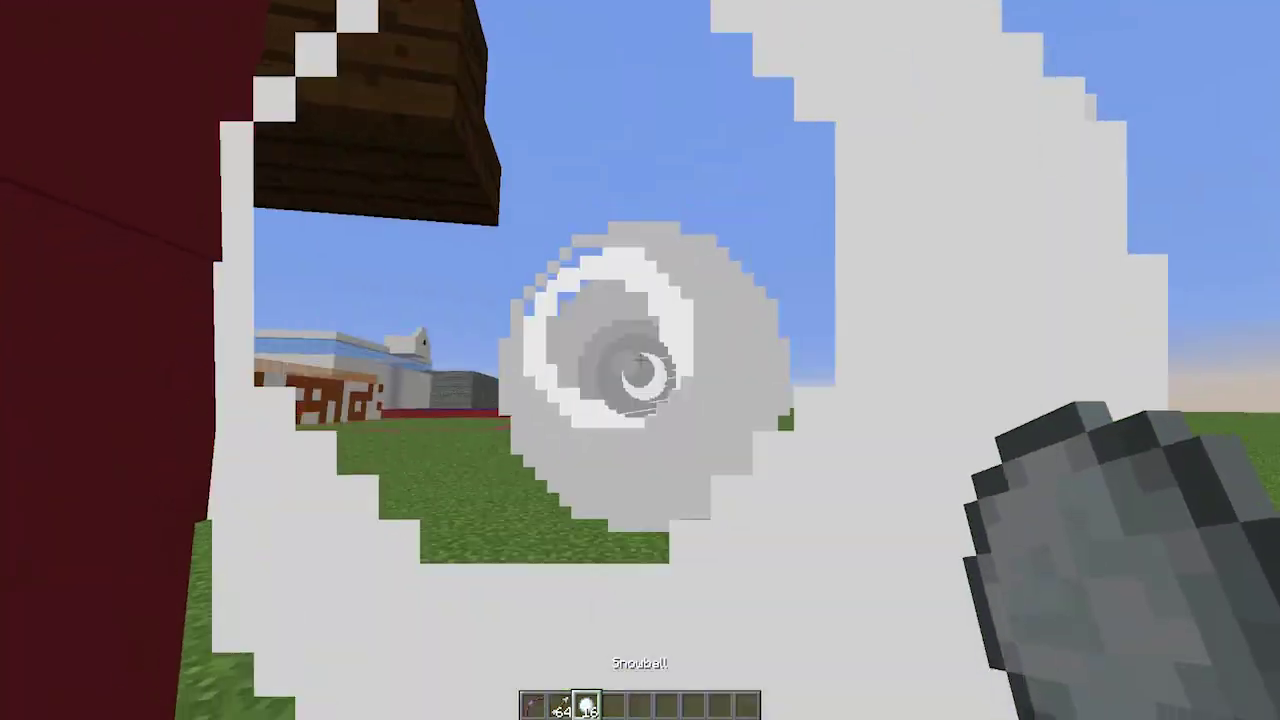
# - Select the Heart Trail from the Snowball Trails villager and throw a snowball out of the hut
pyautogui.scroll(-1, 640, 360)
pyautogui.press('w')
pyautogui.rightClick(640, 360)
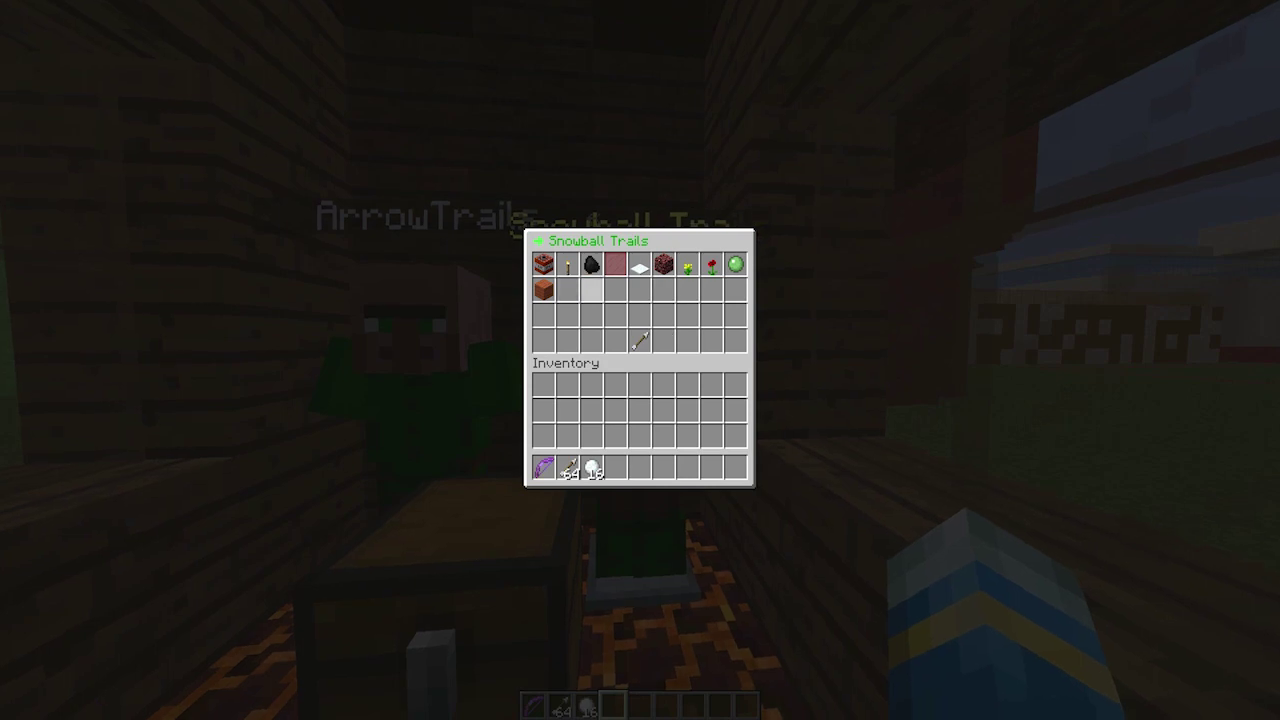
pyautogui.click(614, 264)
pyautogui.scroll(1, 640, 360)
pyautogui.rightClick(640, 360)
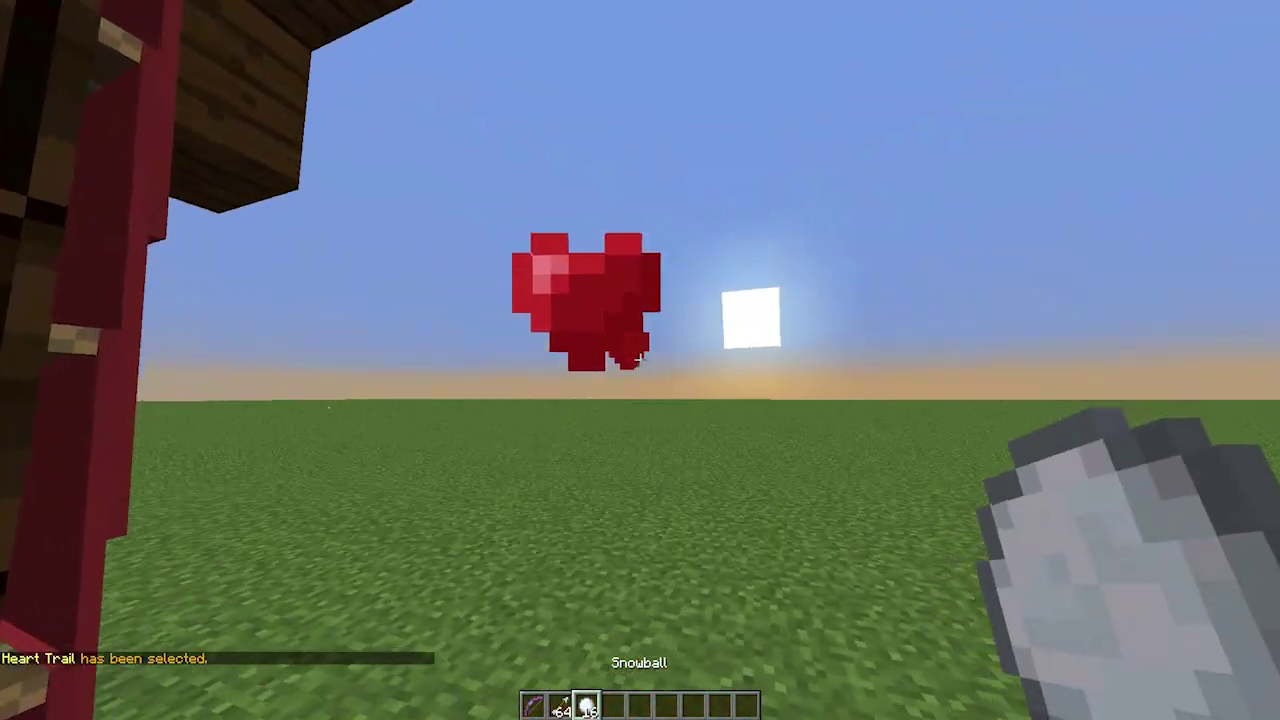
# - Select the Fire trail from the ArrowTrails villager and shoot arrows with the bow outside the hut
pyautogui.press('w')
pyautogui.scroll(-2, 640, 360)
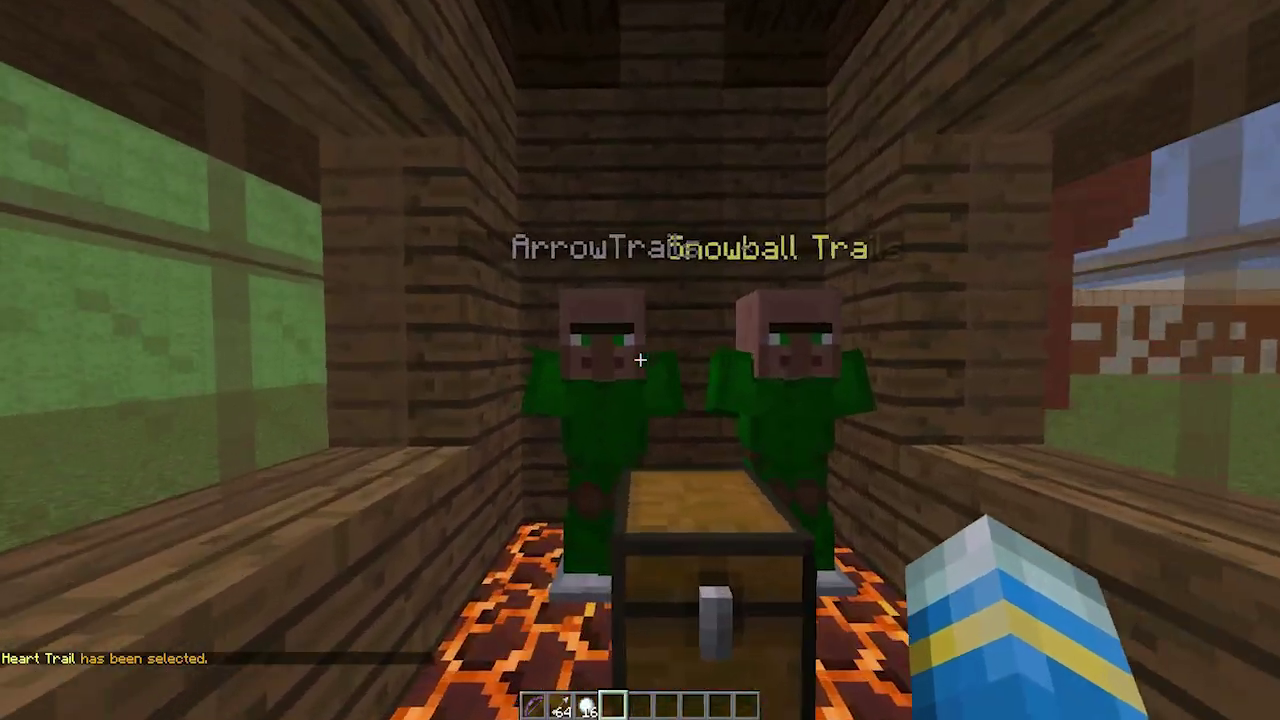
pyautogui.rightClick(640, 360)
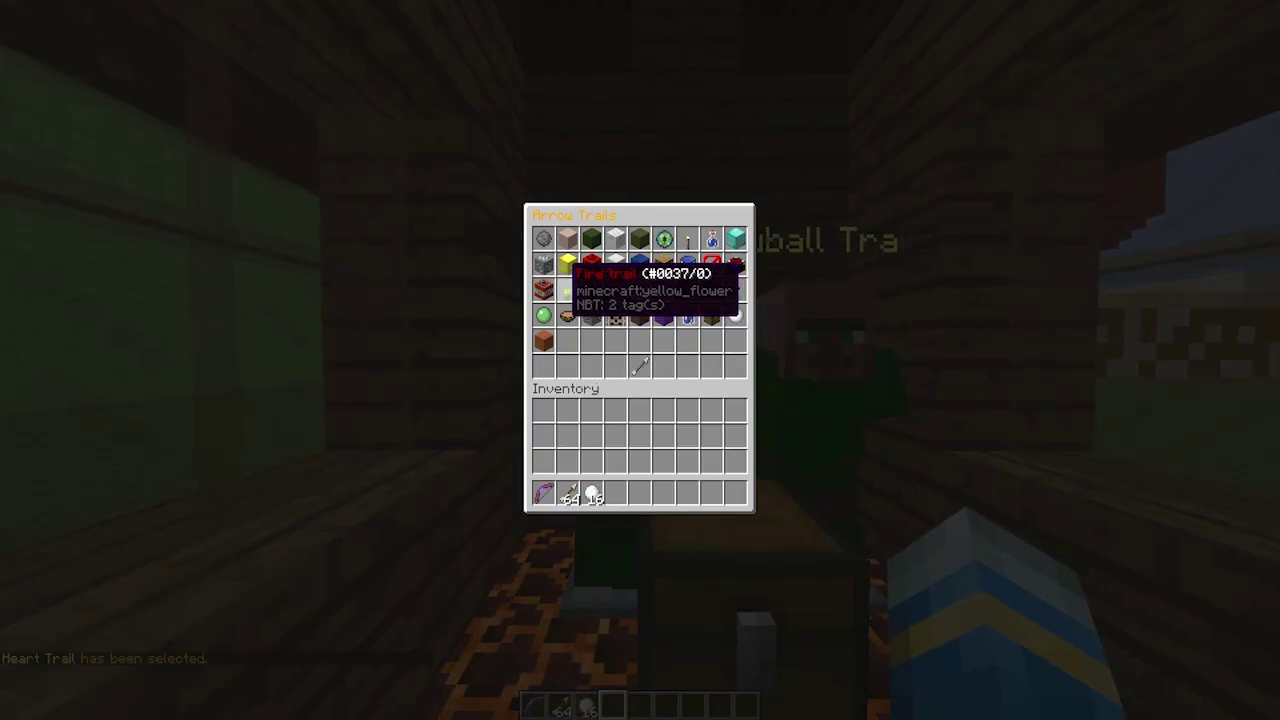
pyautogui.click(564, 268)
pyautogui.scroll(3, 640, 360)
pyautogui.rightClick(640, 360)
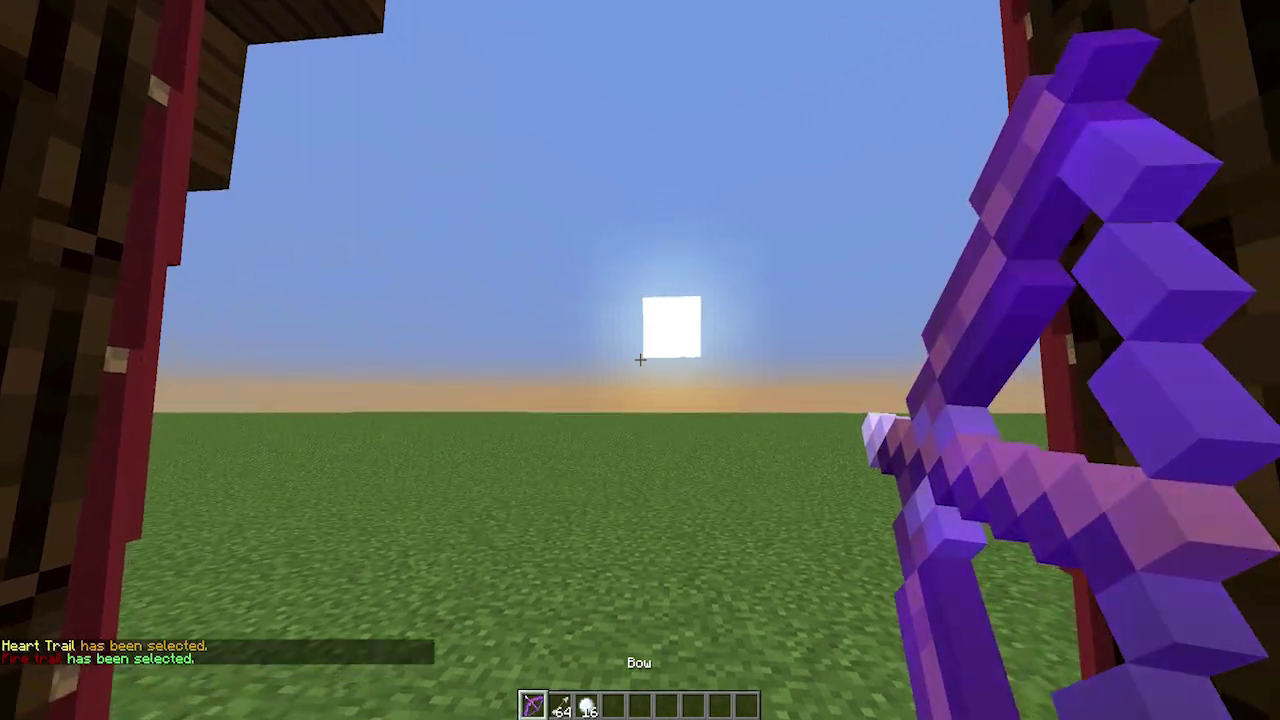
pyautogui.rightClick(640, 360)
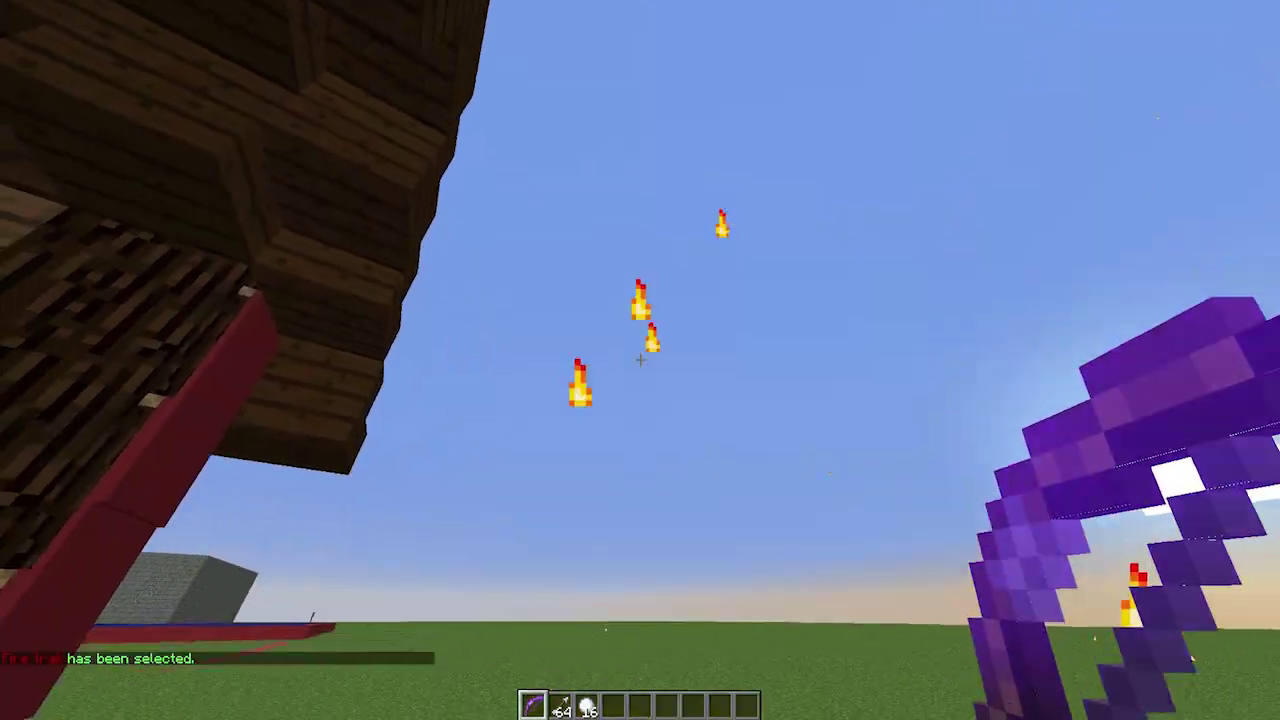
# - Select the Smoke trail from the ArrowTrails villager and shoot arrows over the grass
pyautogui.press('w')
pyautogui.scroll(-3, 640, 360)
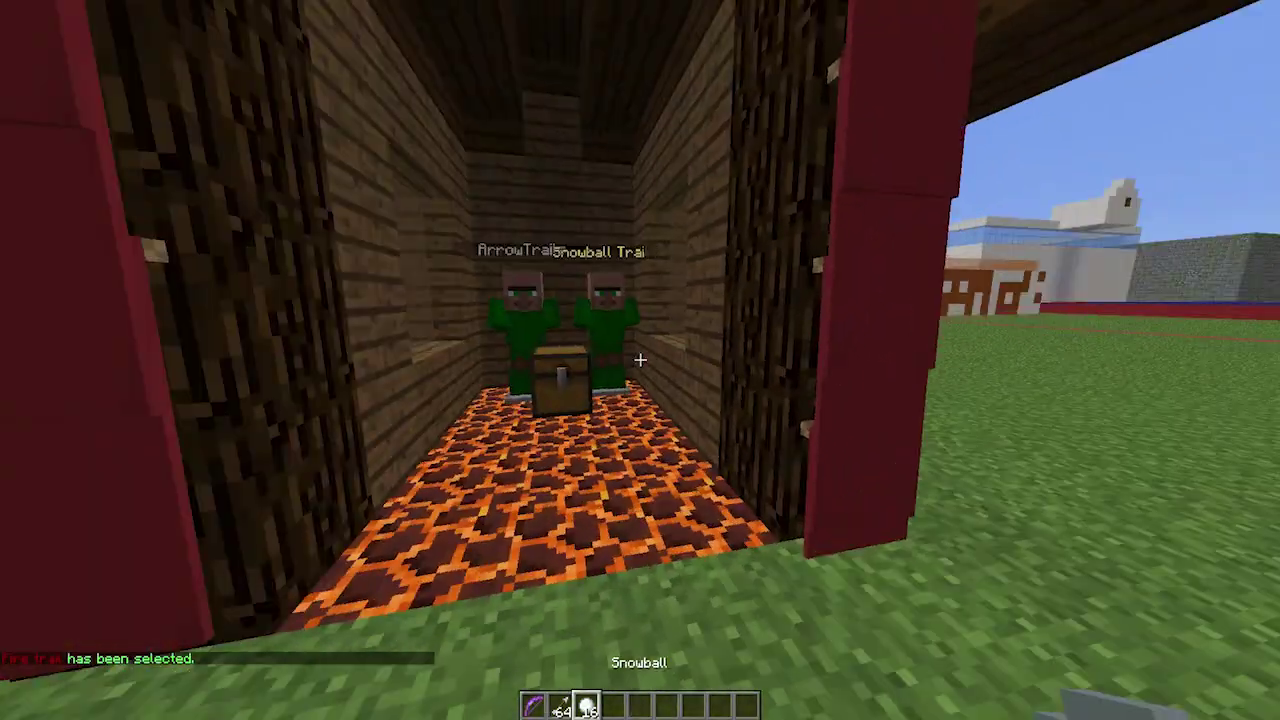
pyautogui.rightClick(640, 360)
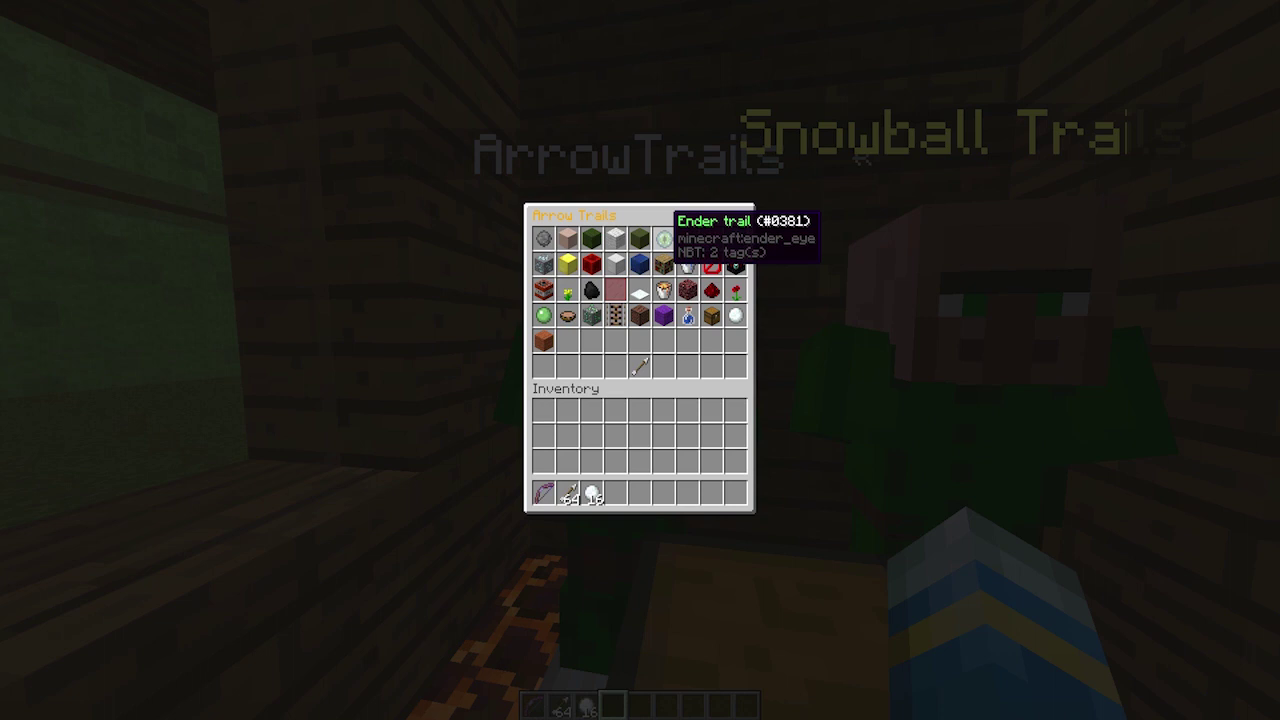
pyautogui.click(588, 288)
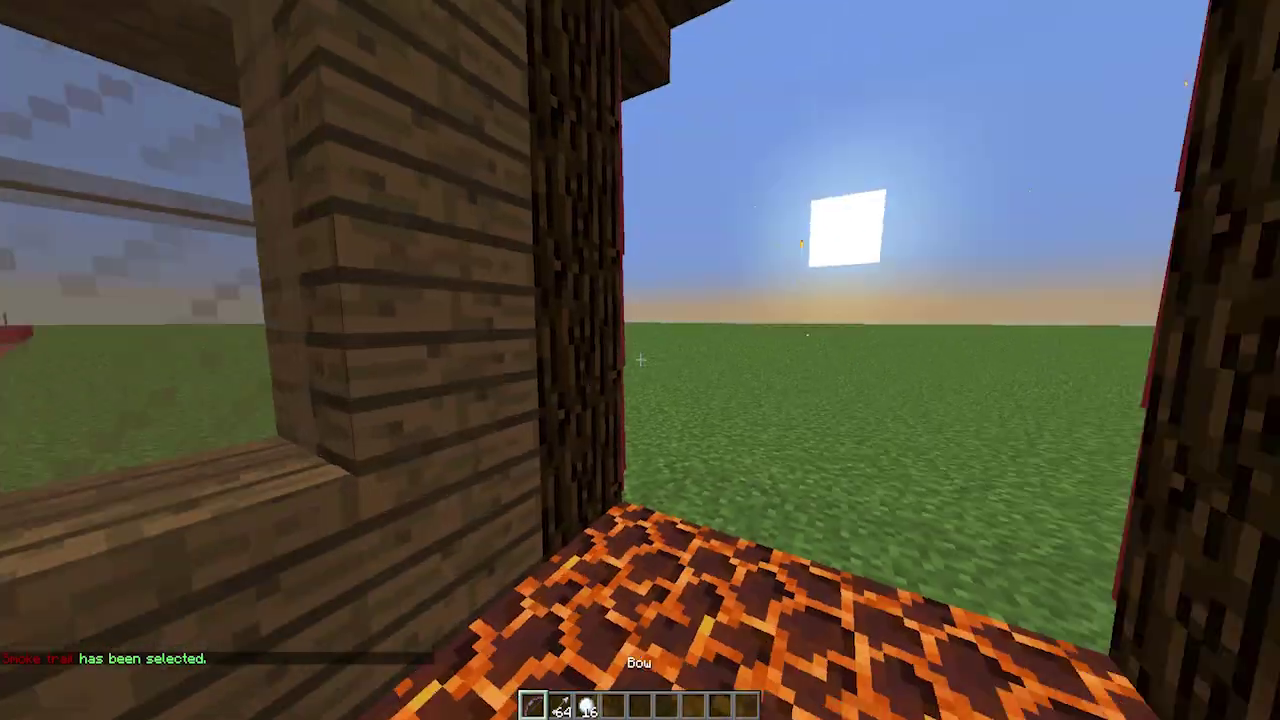
pyautogui.rightClick(640, 360)
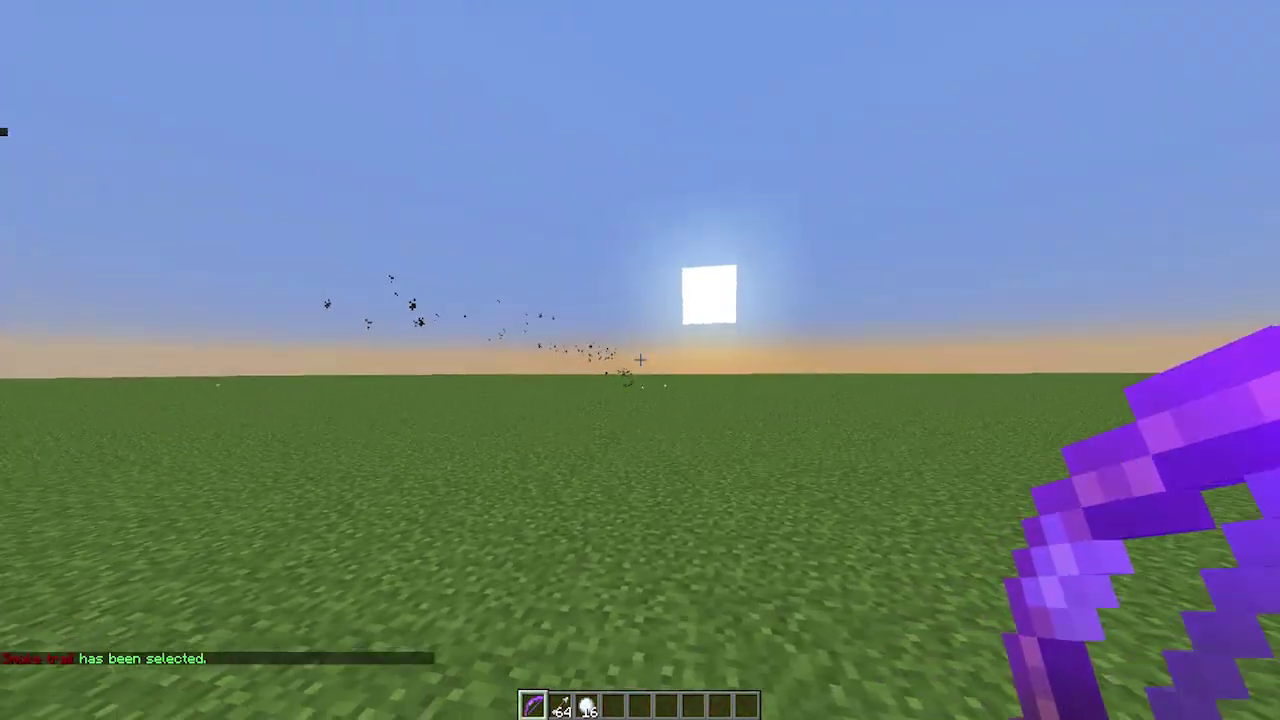
# - Return to the hut and look through the Snowball Trails and Arrow Trails menus of the two villagers
pyautogui.scroll(-3, 640, 360)
pyautogui.press('w')
pyautogui.rightClick(640, 360)
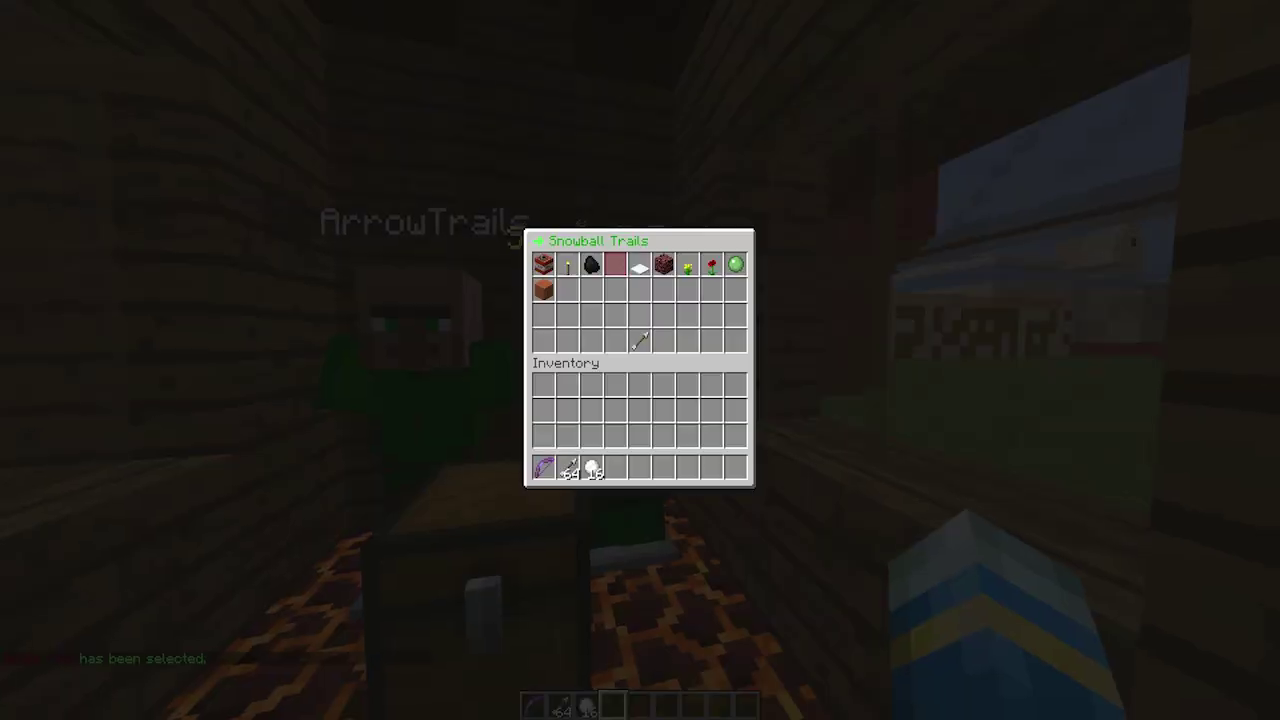
pyautogui.press('Escape')
pyautogui.rightClick(640, 360)
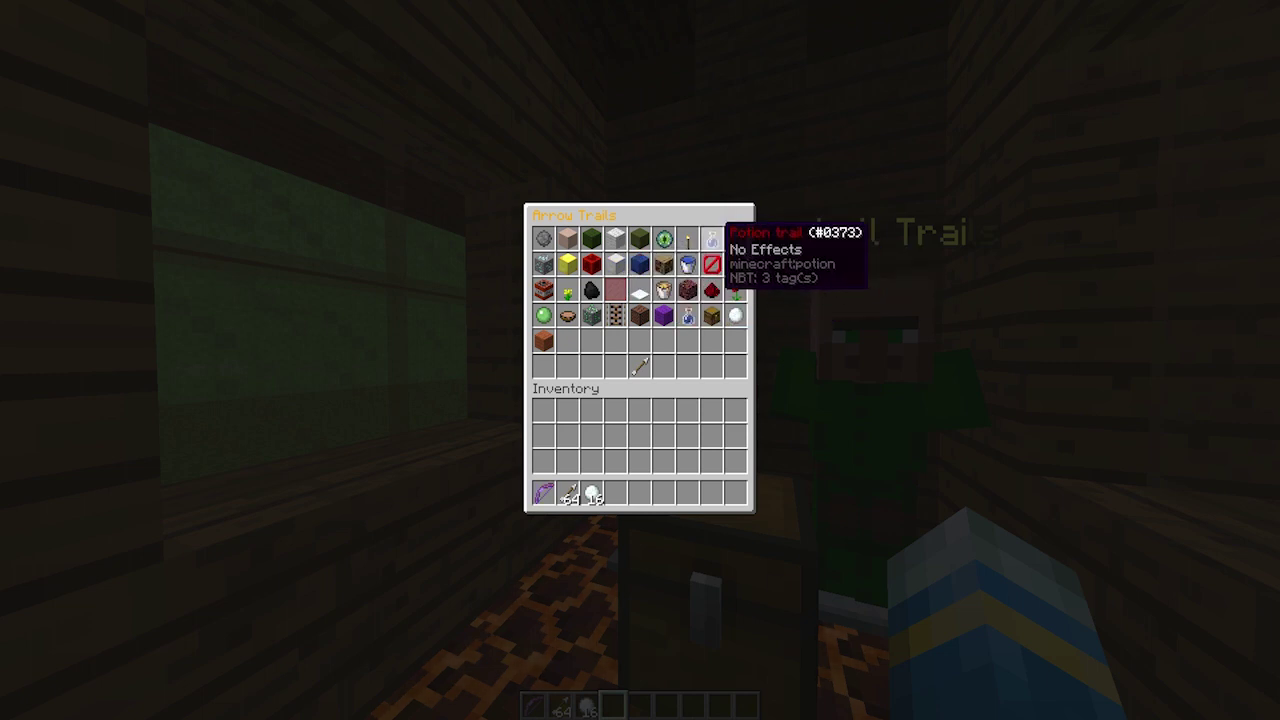
pyautogui.press('Escape')
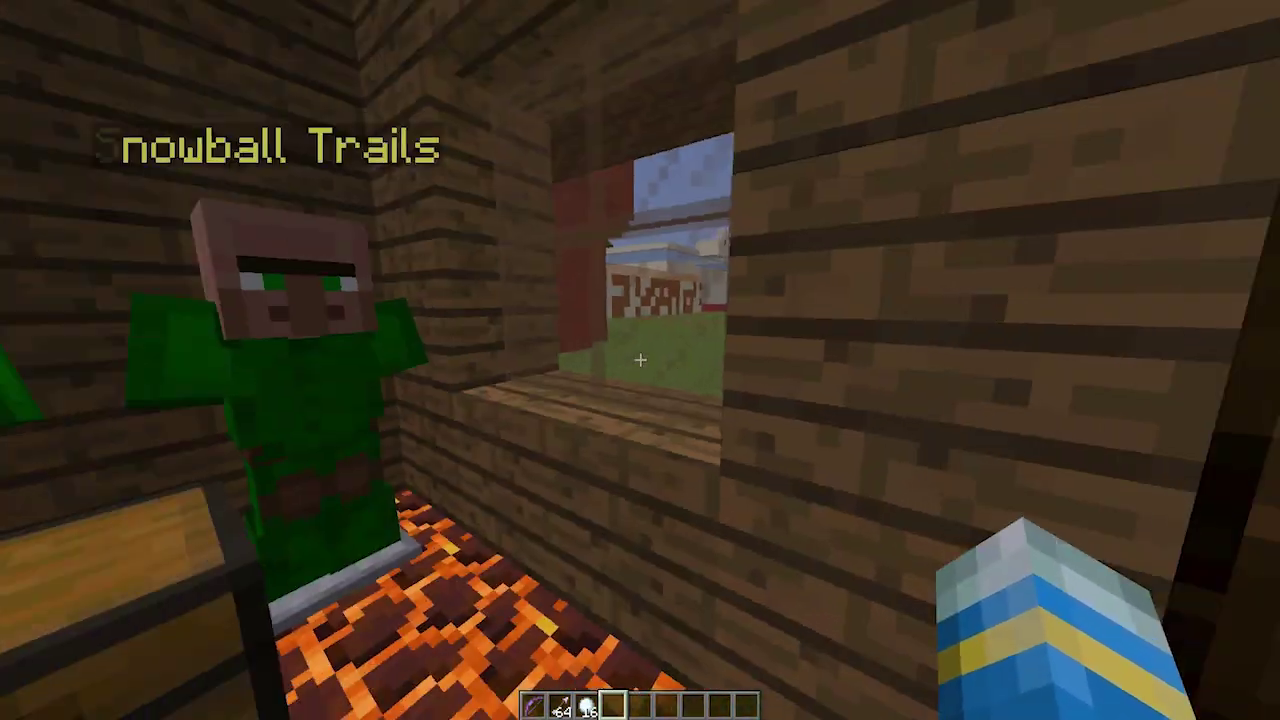
# - Empty the hotbar items from the inventory and run the /pt command in chat to show the plugin help
pyautogui.press('e')
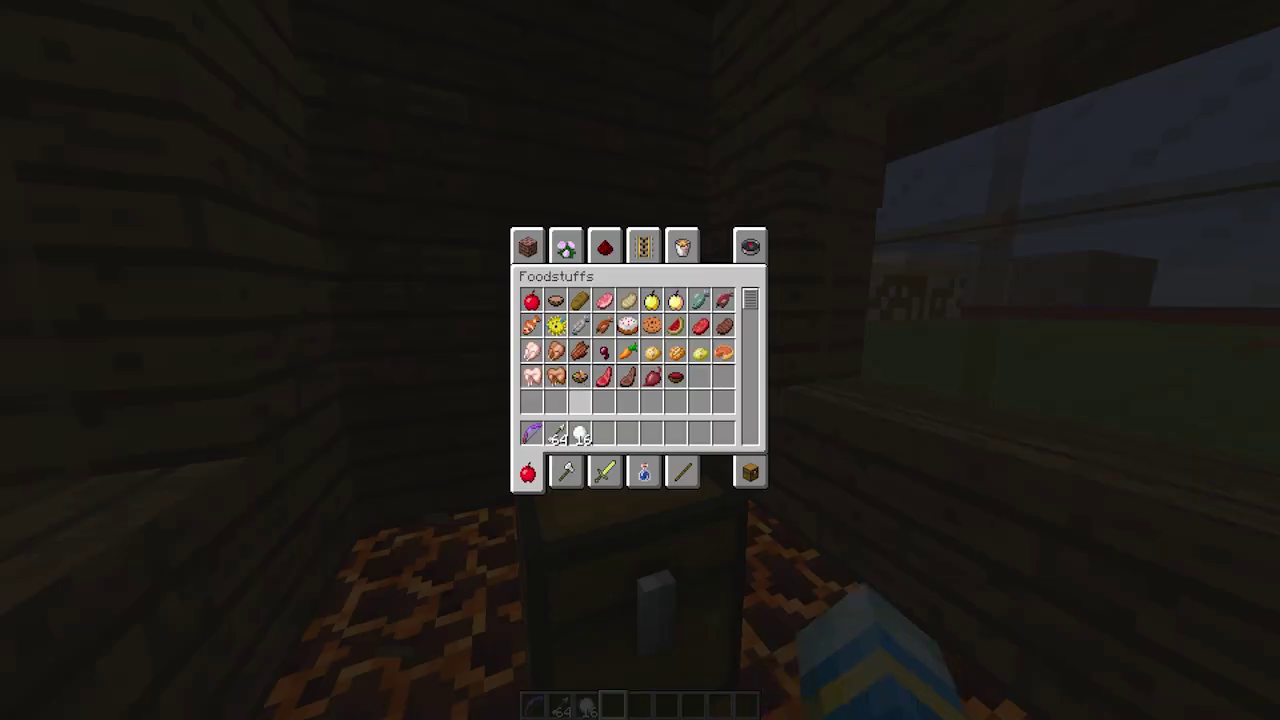
pyautogui.press('e')
pyautogui.write('t')
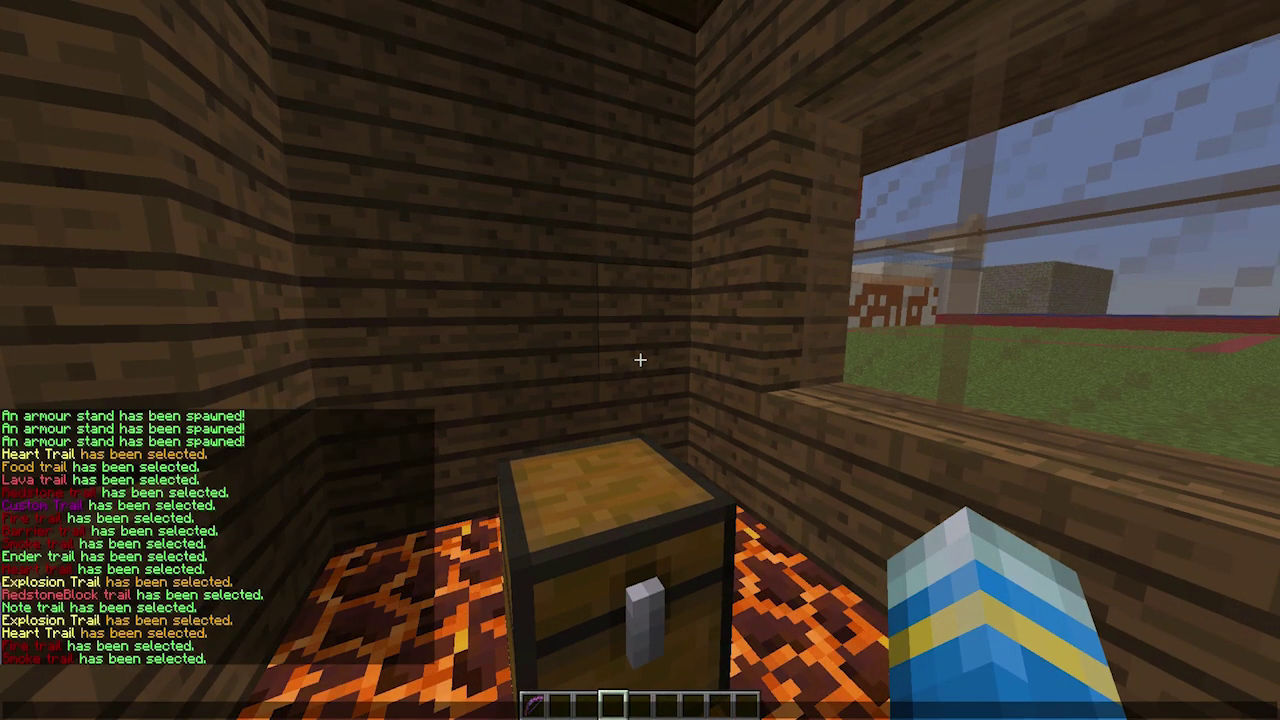
pyautogui.write('/pt')
pyautogui.press('Return')
pyautogui.press('e')
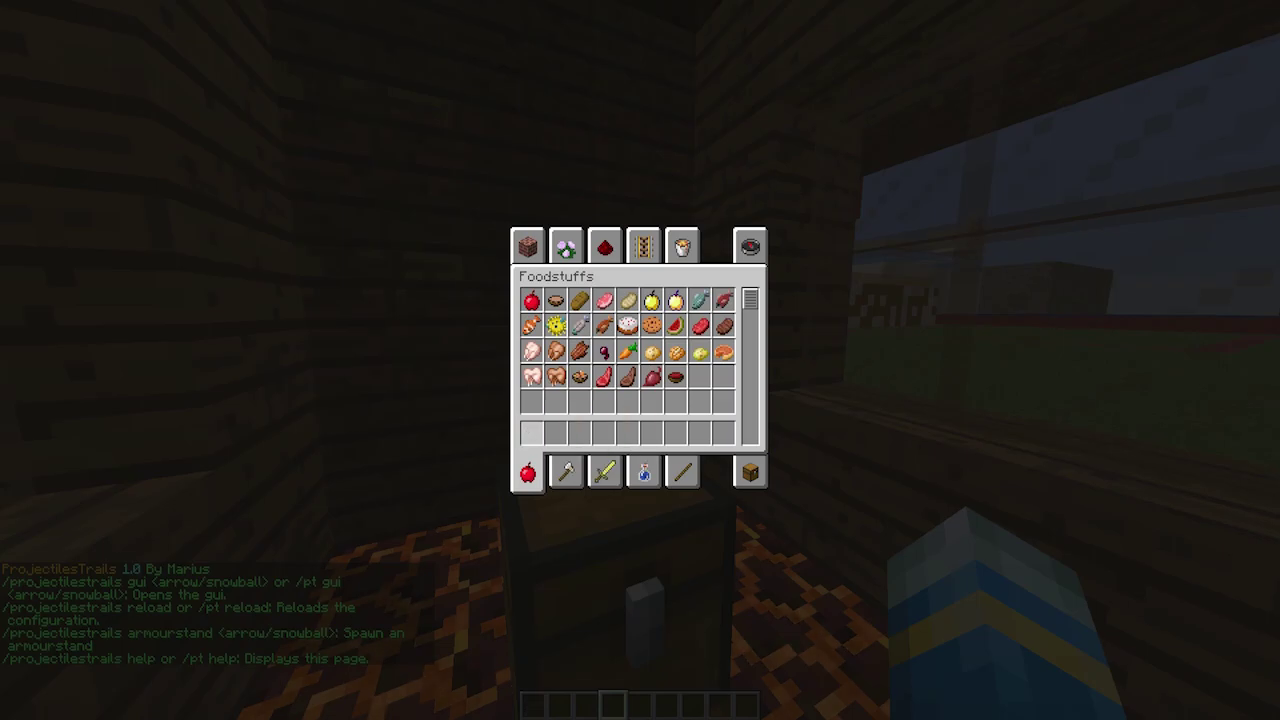
# - Open the Arrow Trails menu with the chat command /pt gui arrow, then close it
pyautogui.write('et/')
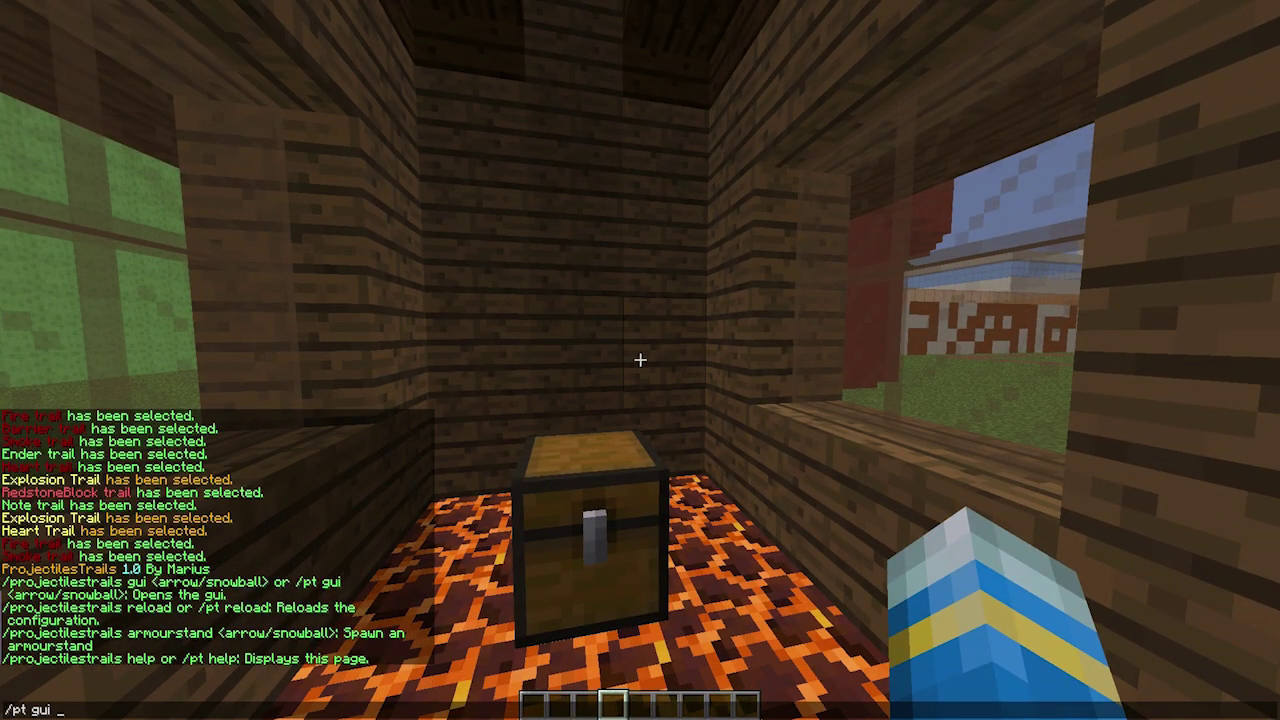
pyautogui.write('pt gui arrow')
pyautogui.press('Return')
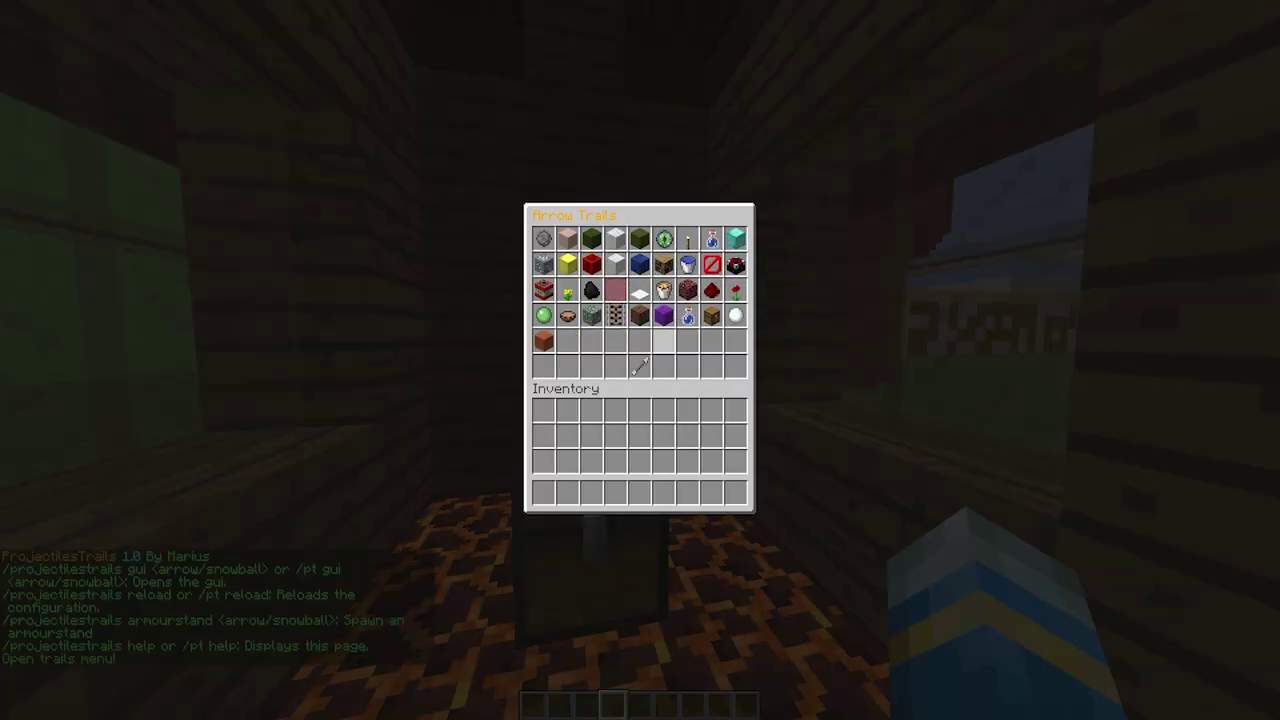
pyautogui.press('Escape')
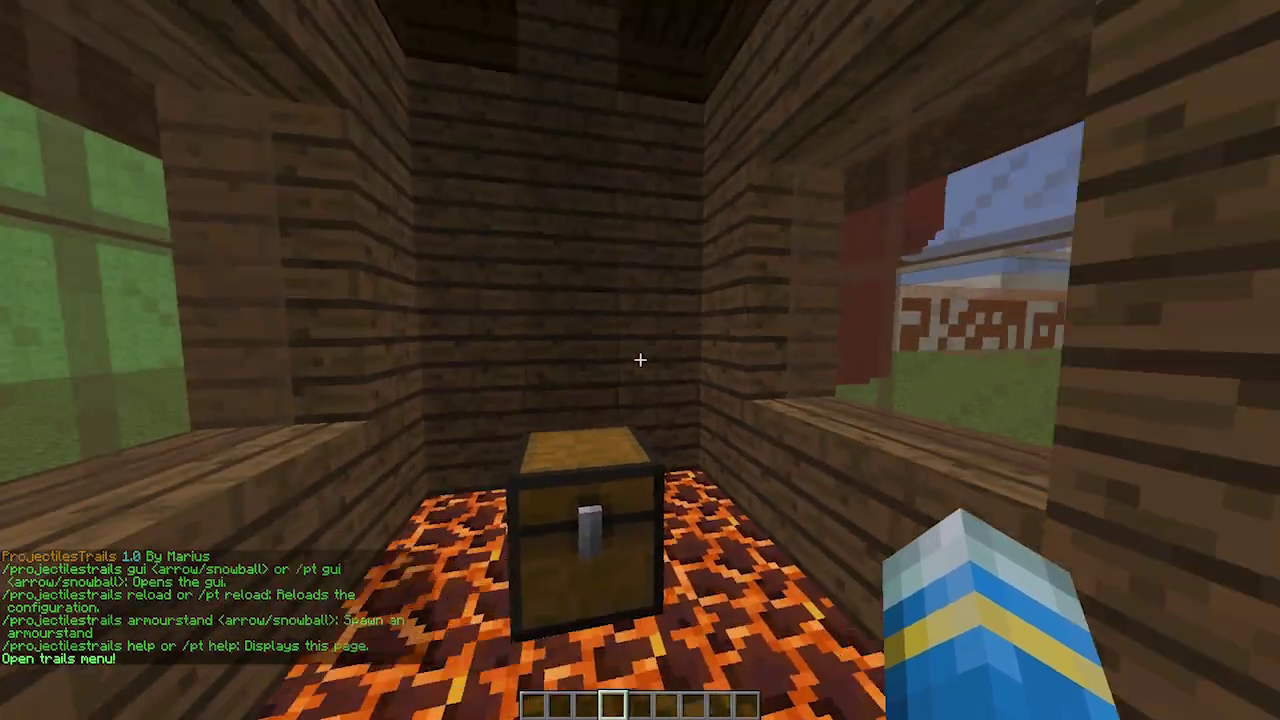
# - Stand at the back of the hut facing the doorway and spawn an arrow villager with /pt armourstand arrow
pyautogui.press('w')
pyautogui.press('w')
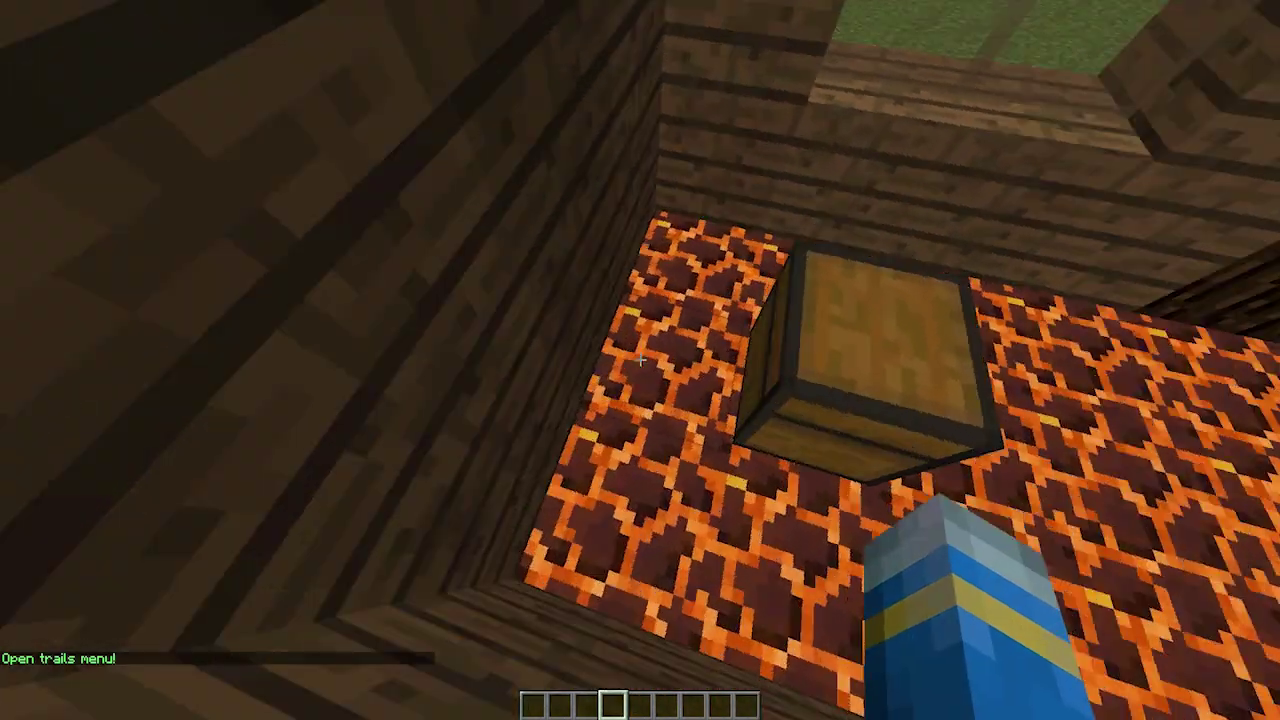
pyautogui.press('a')
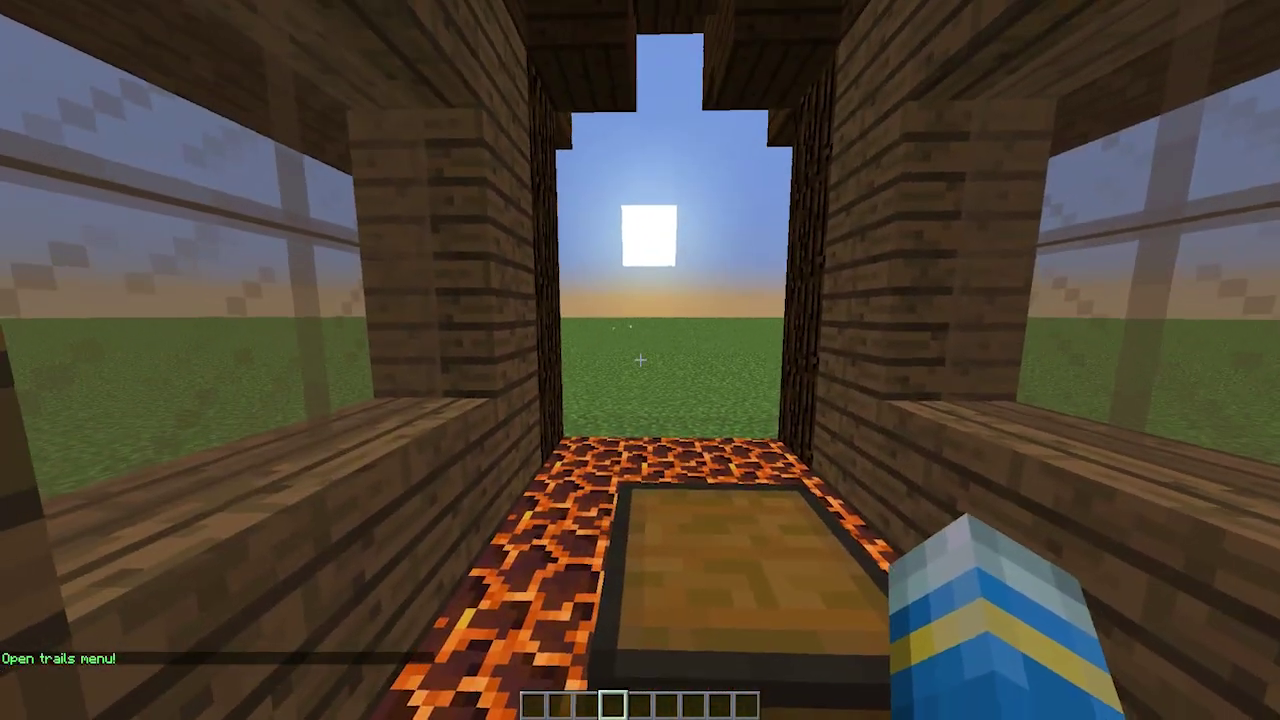
pyautogui.press('d')
pyautogui.press('t')
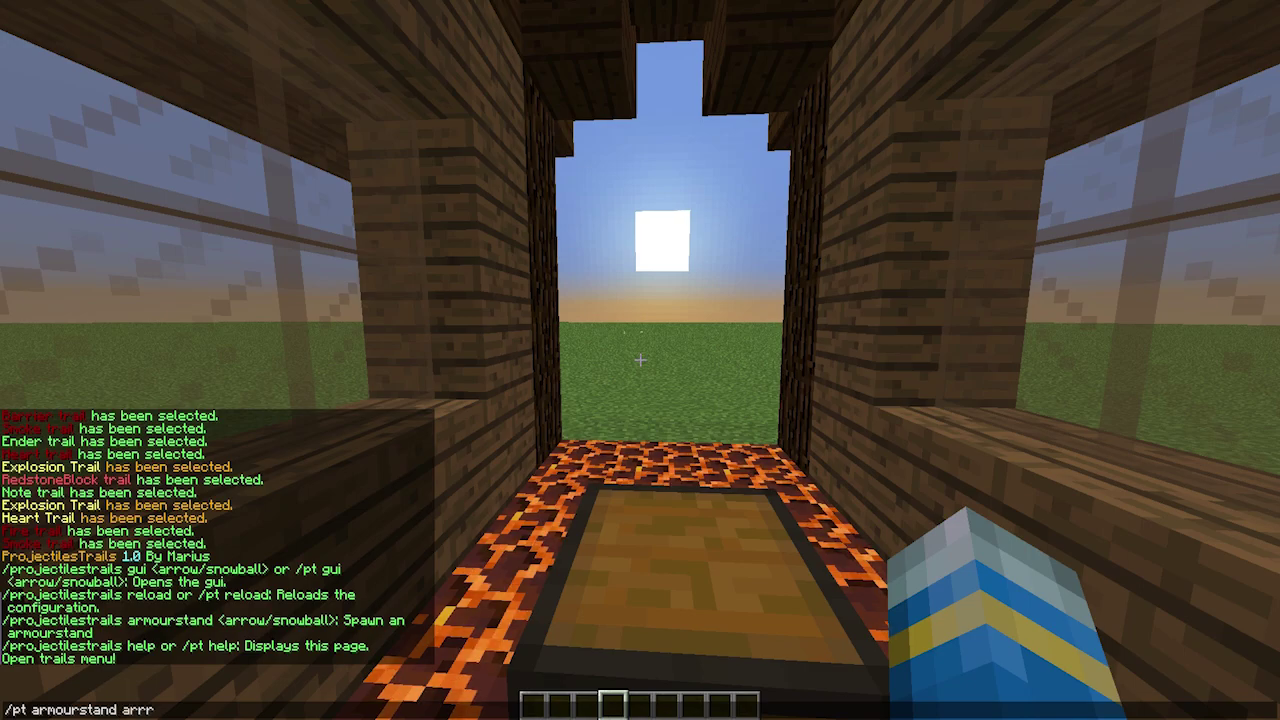
pyautogui.write('ow')
pyautogui.press('Return')
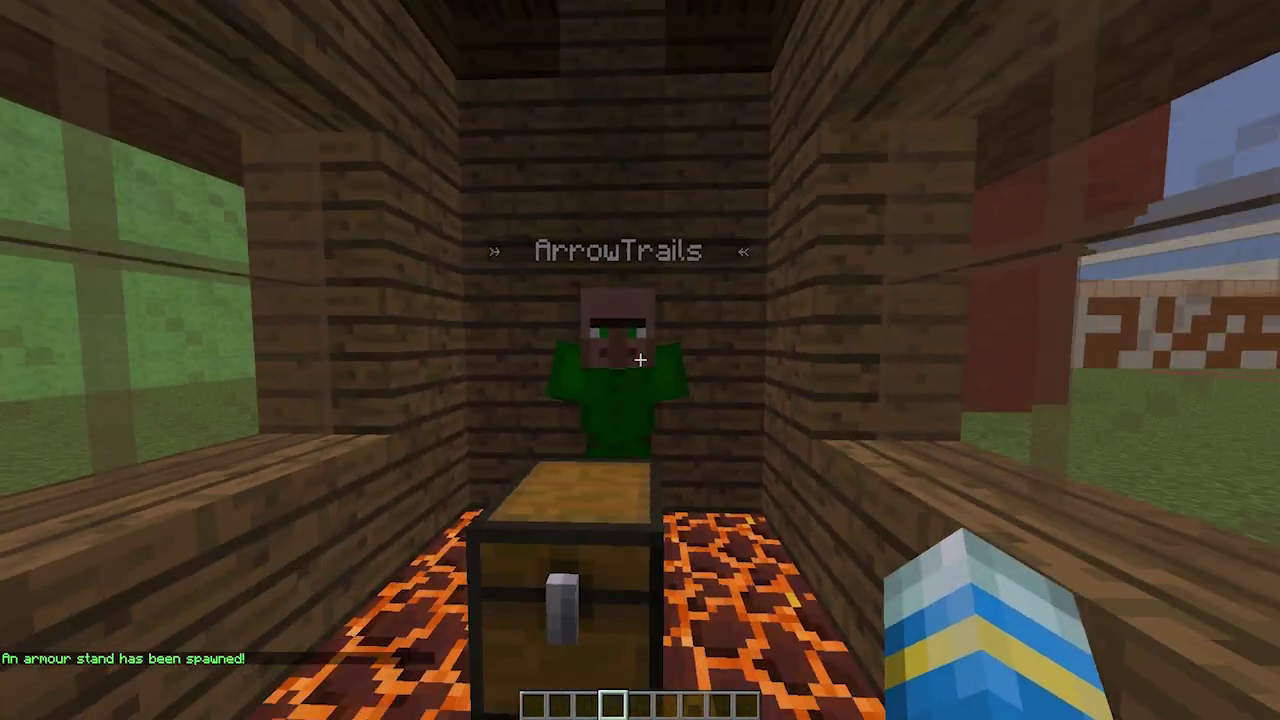
# - Clear the active arrow trail through the menu of the newly spawned ArrowTrails villager
pyautogui.rightClick(640, 360)
pyautogui.click(714, 354)
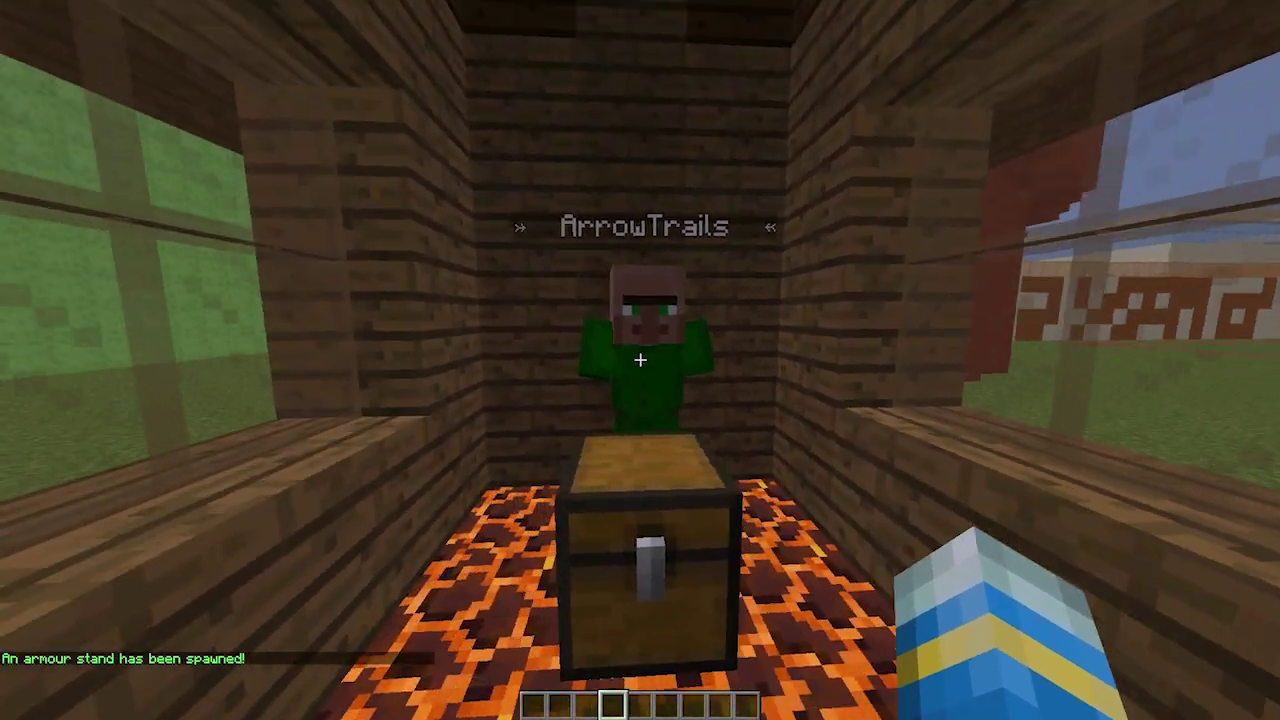
pyautogui.rightClick(640, 360)
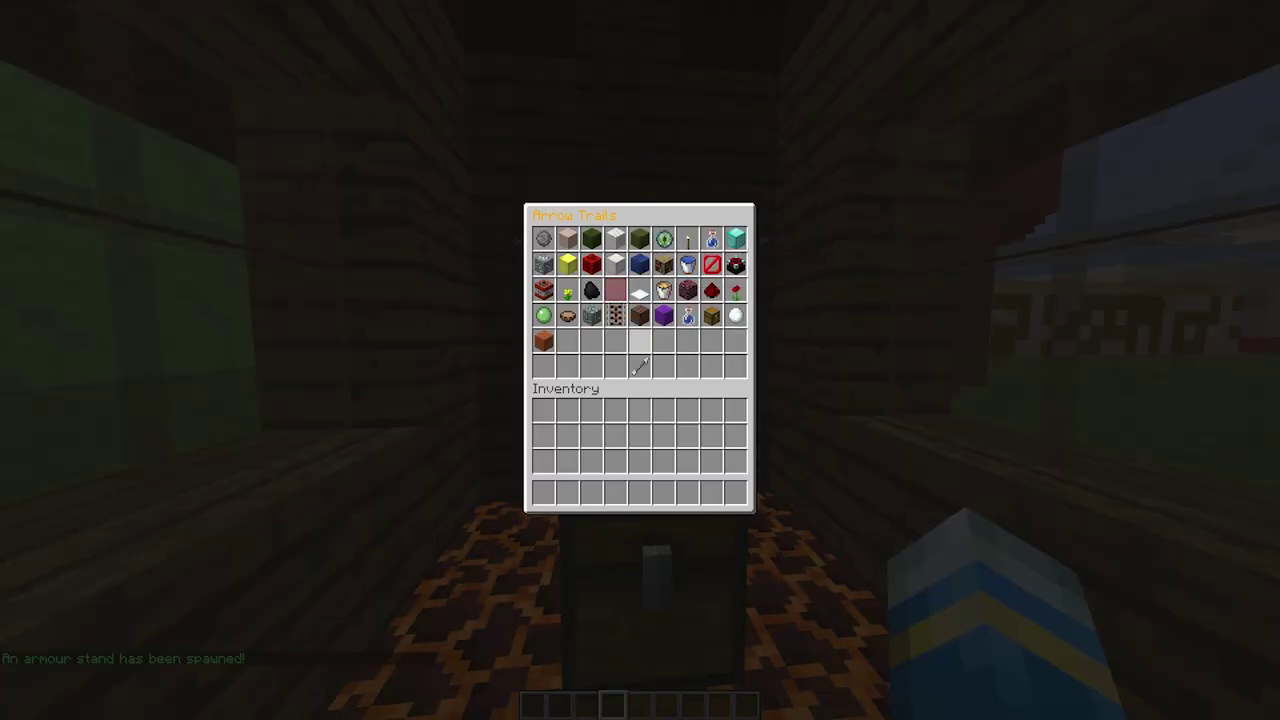
pyautogui.click(642, 360)
pyautogui.press('Escape')
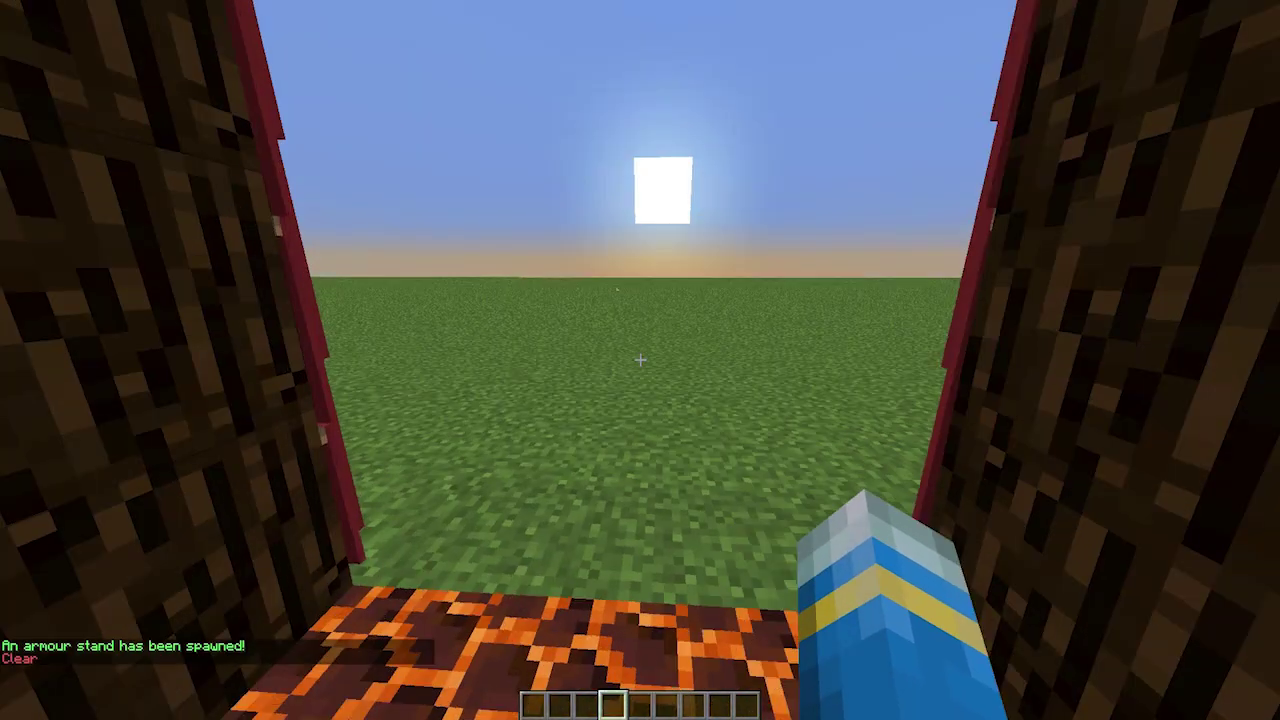
# - Reload the plugin configuration with the chat command /pt reload while facing the ArrowTrails villager
pyautogui.press('w')
pyautogui.press('w')
pyautogui.press('t')
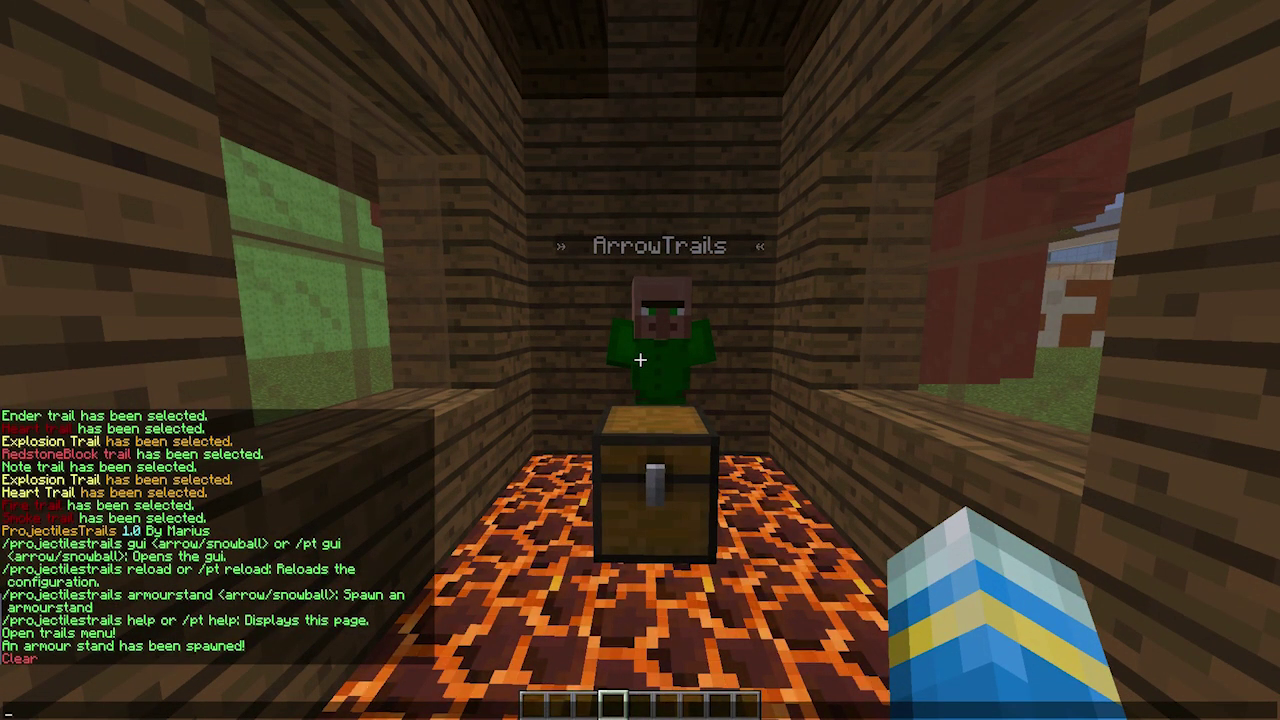
pyautogui.write('/pt reload')
pyautogui.press('Return')
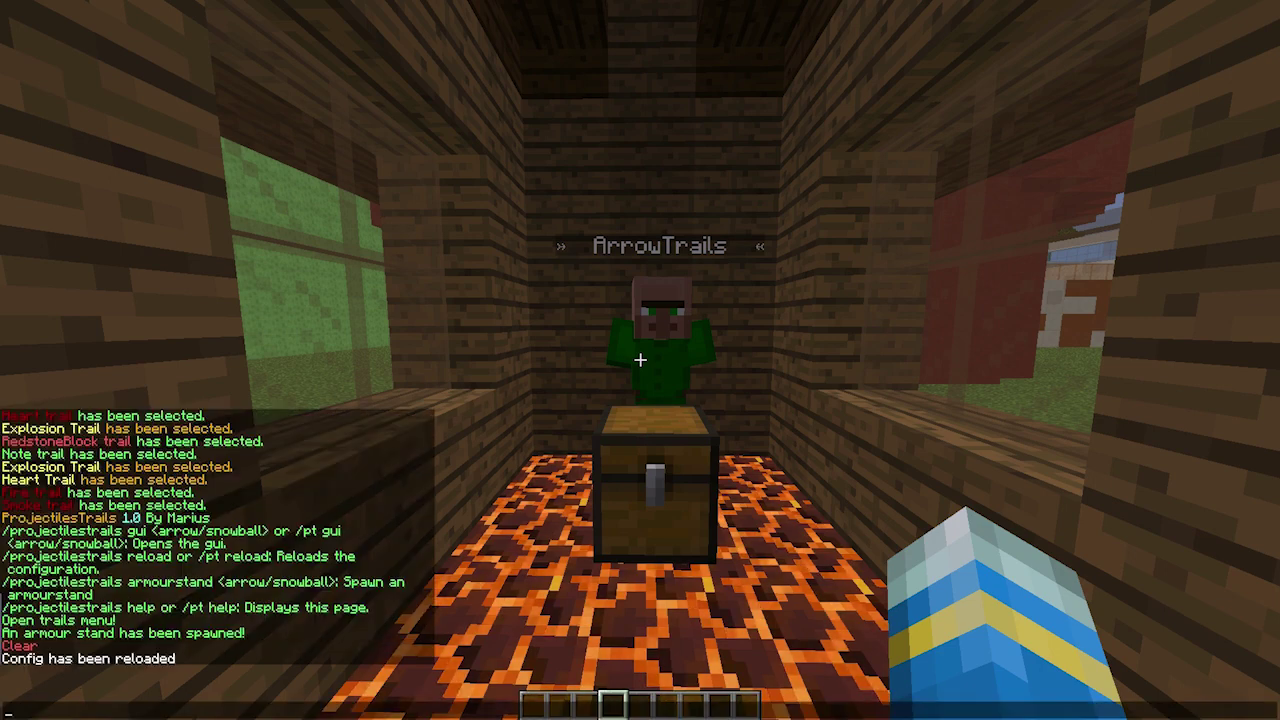
pyautogui.press('Escape')
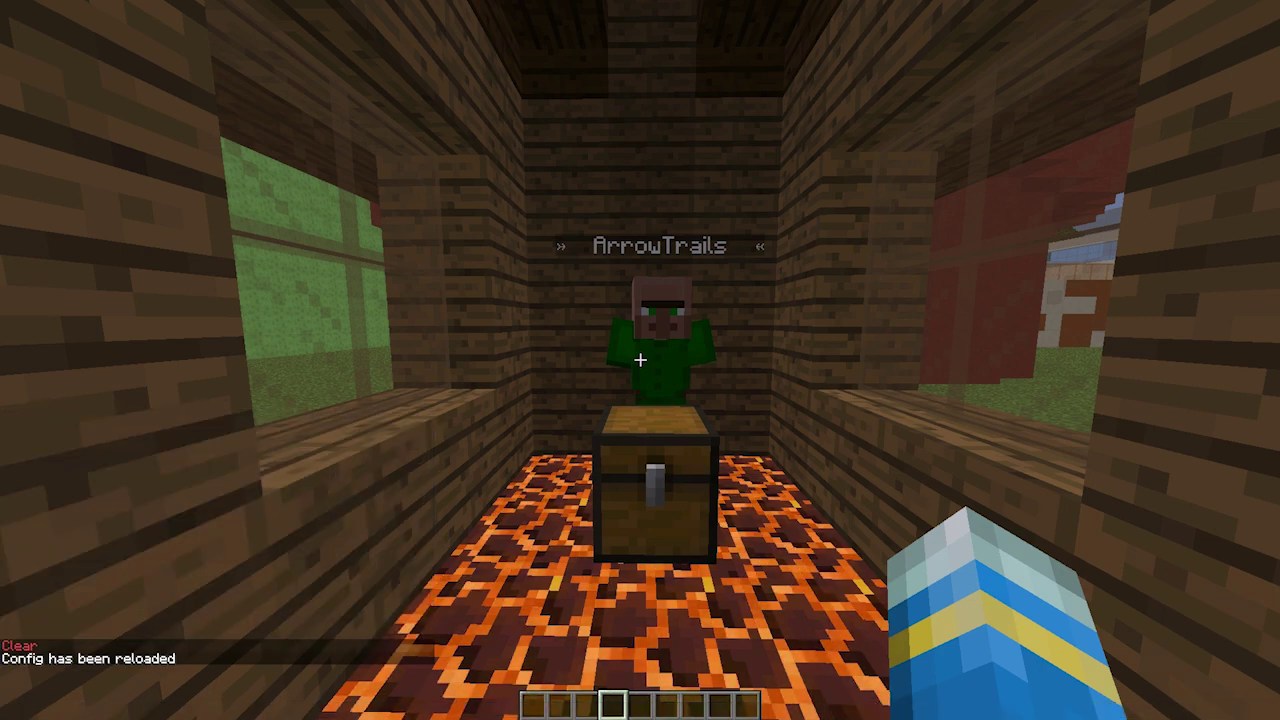
pyautogui.press('t')
pyautogui.press('Escape')
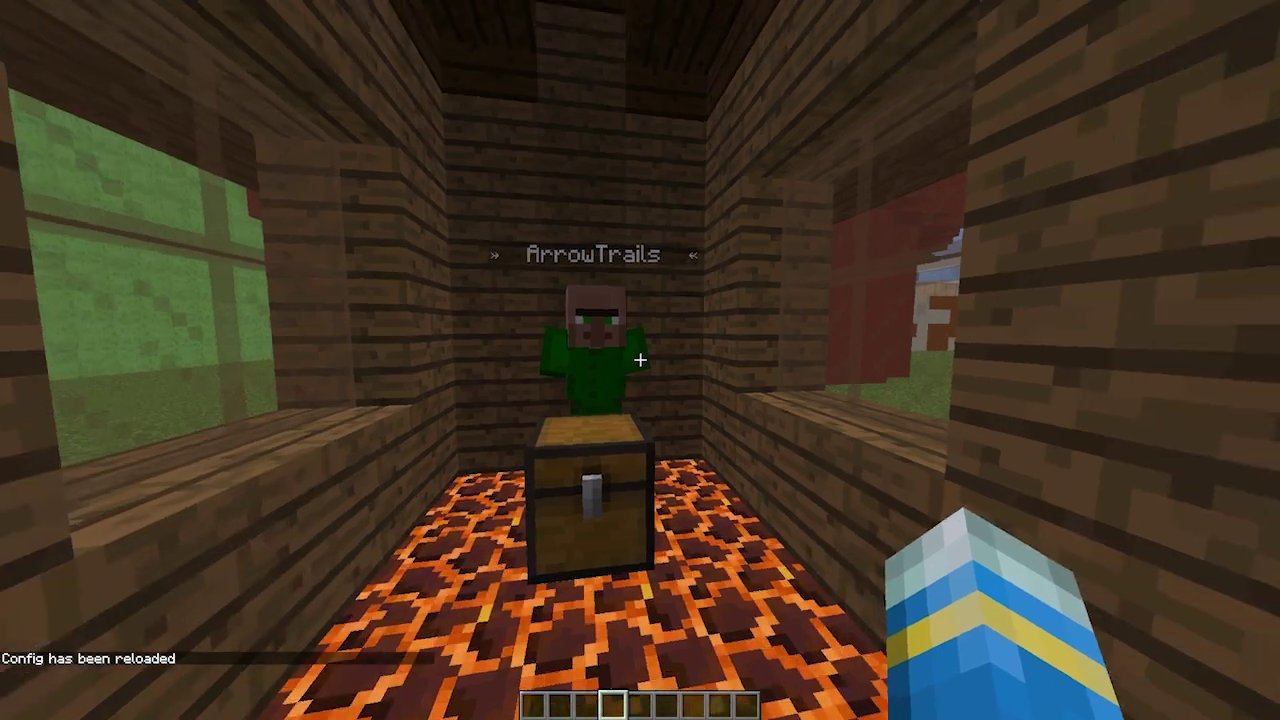
# - Check the ArrowTrails villager once more and walk outside to view the hut from the front
pyautogui.rightClick(640, 360)
pyautogui.press('Escape')
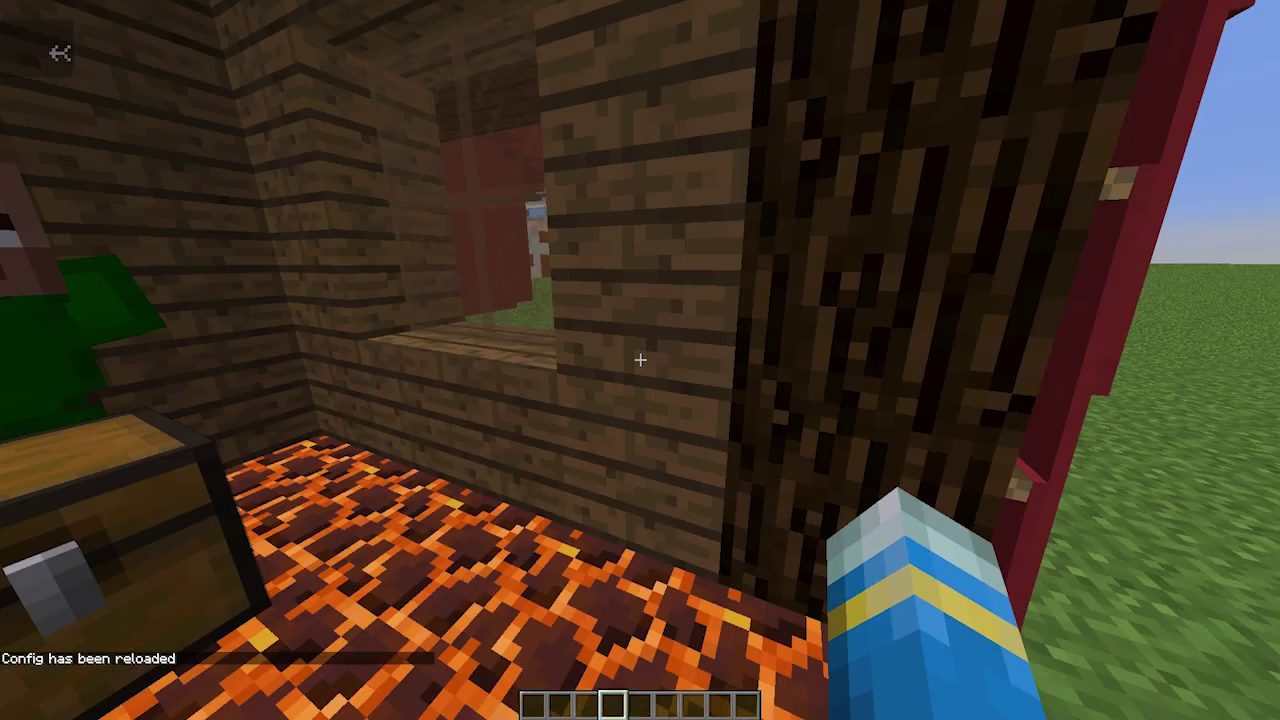
pyautogui.press('w')
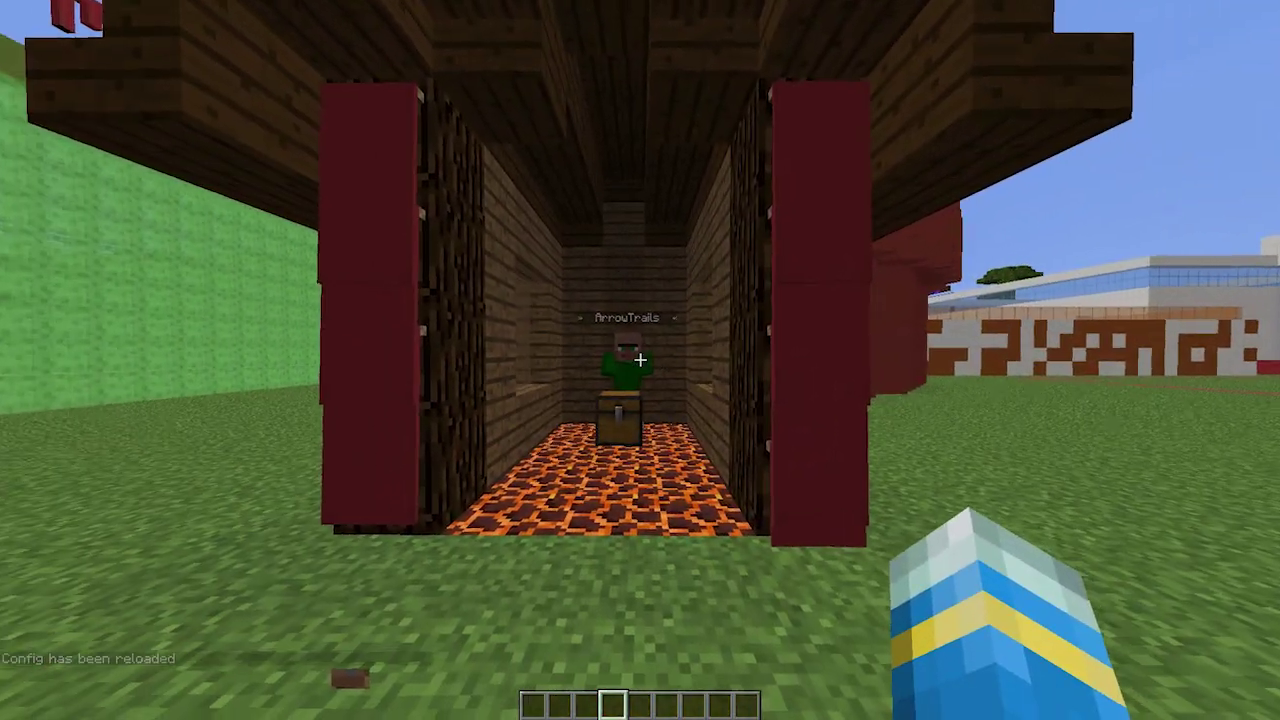
pyautogui.click(640, 360)
pyautogui.press('a')
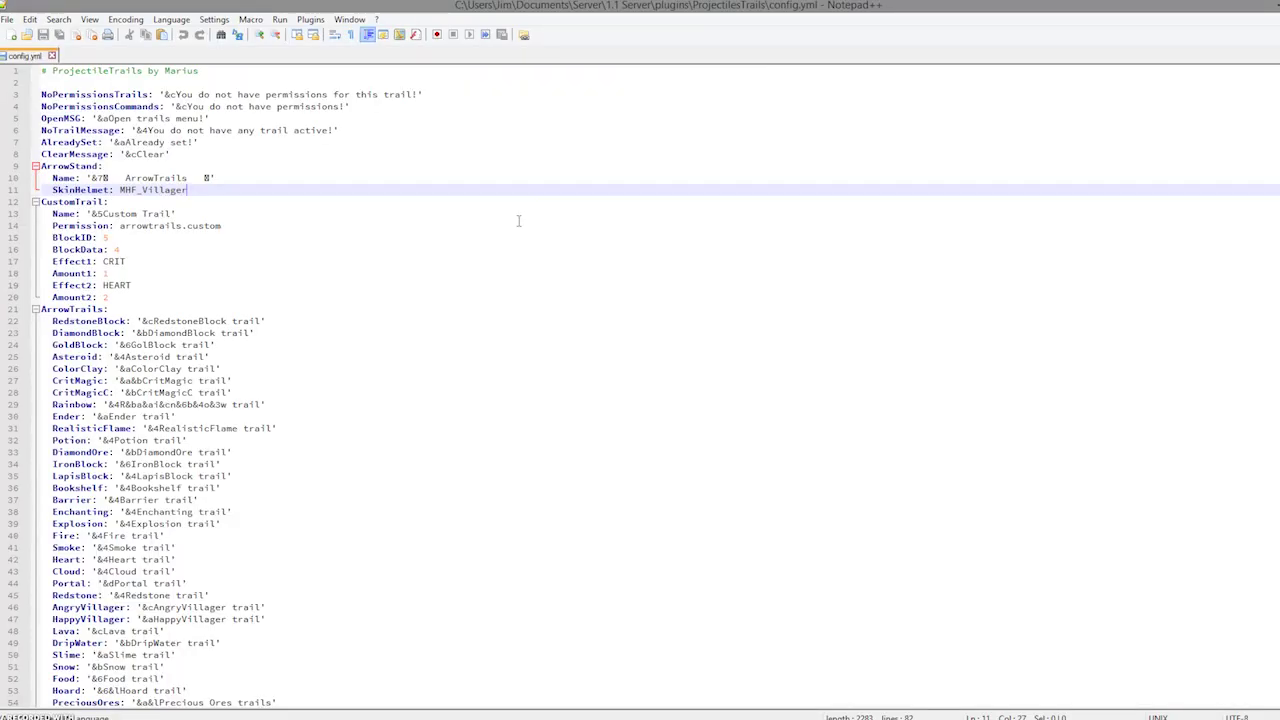
# - Switch to config.yml in Notepad++ and examine the message texts, the ArrowStand name and helmet, and the CustomTrail settings
pyautogui.click(497, 216)
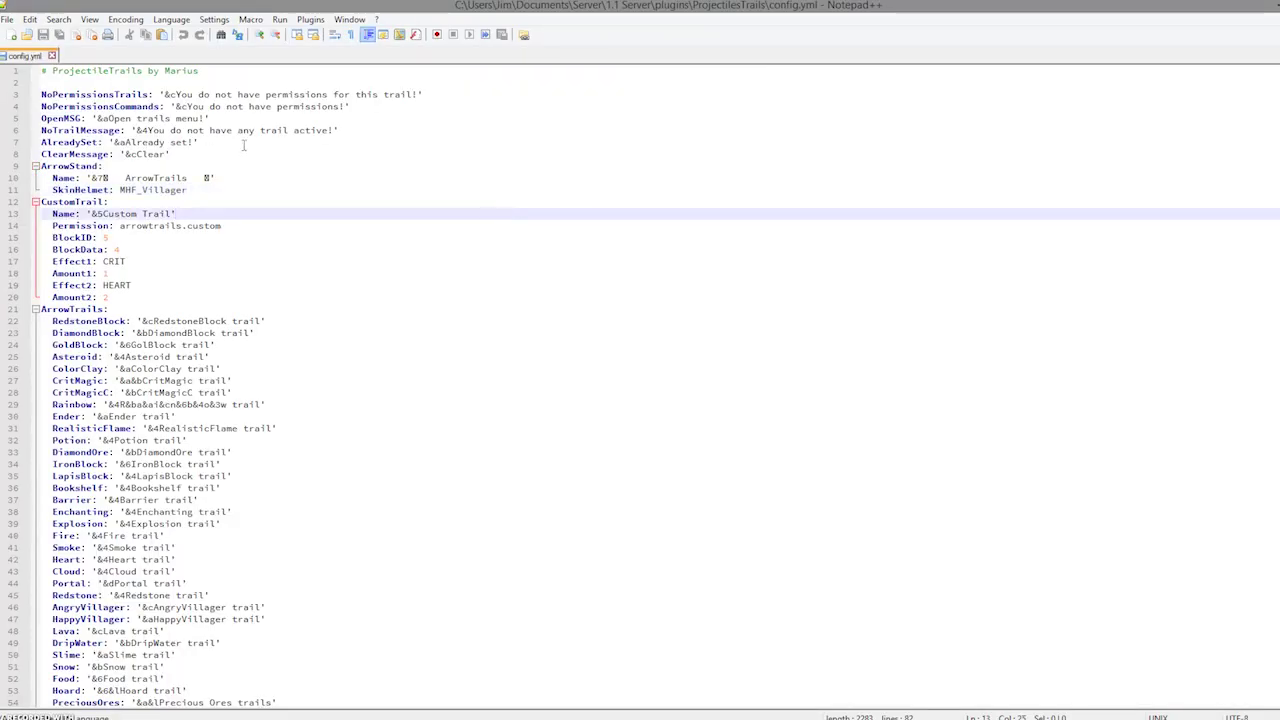
pyautogui.moveTo(243, 145); pyautogui.dragTo(41, 70)
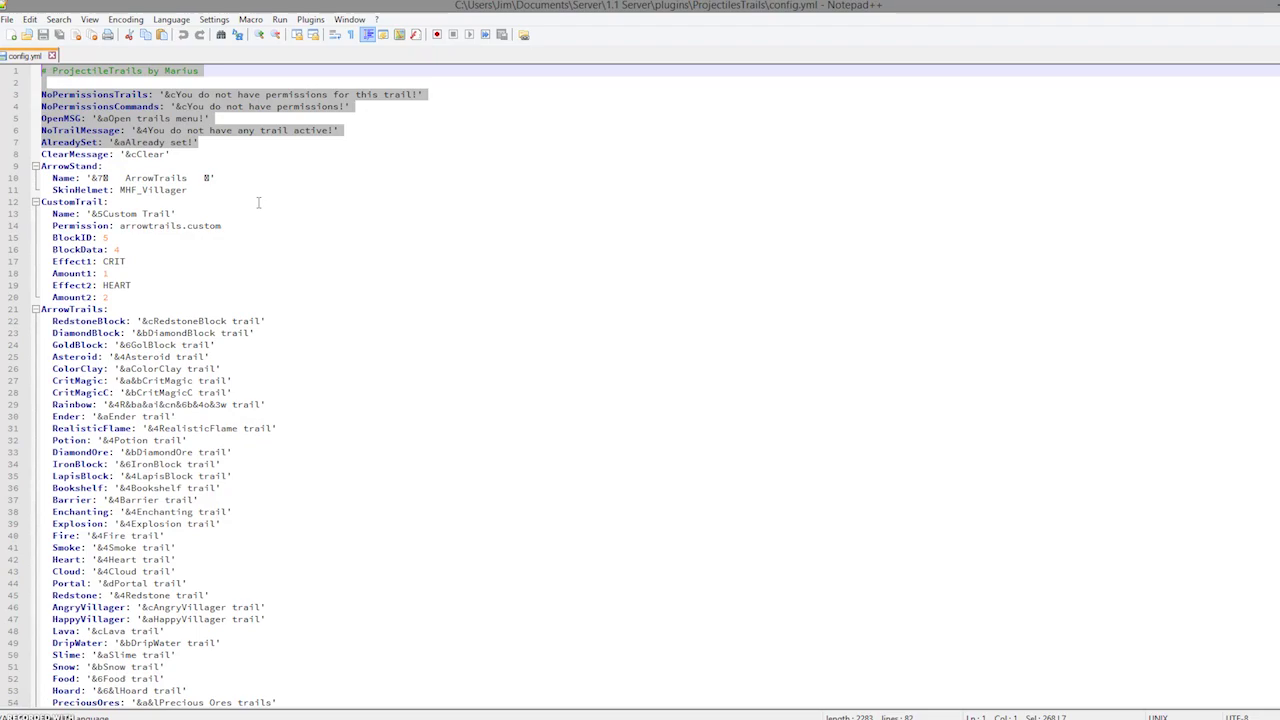
pyautogui.click(213, 200)
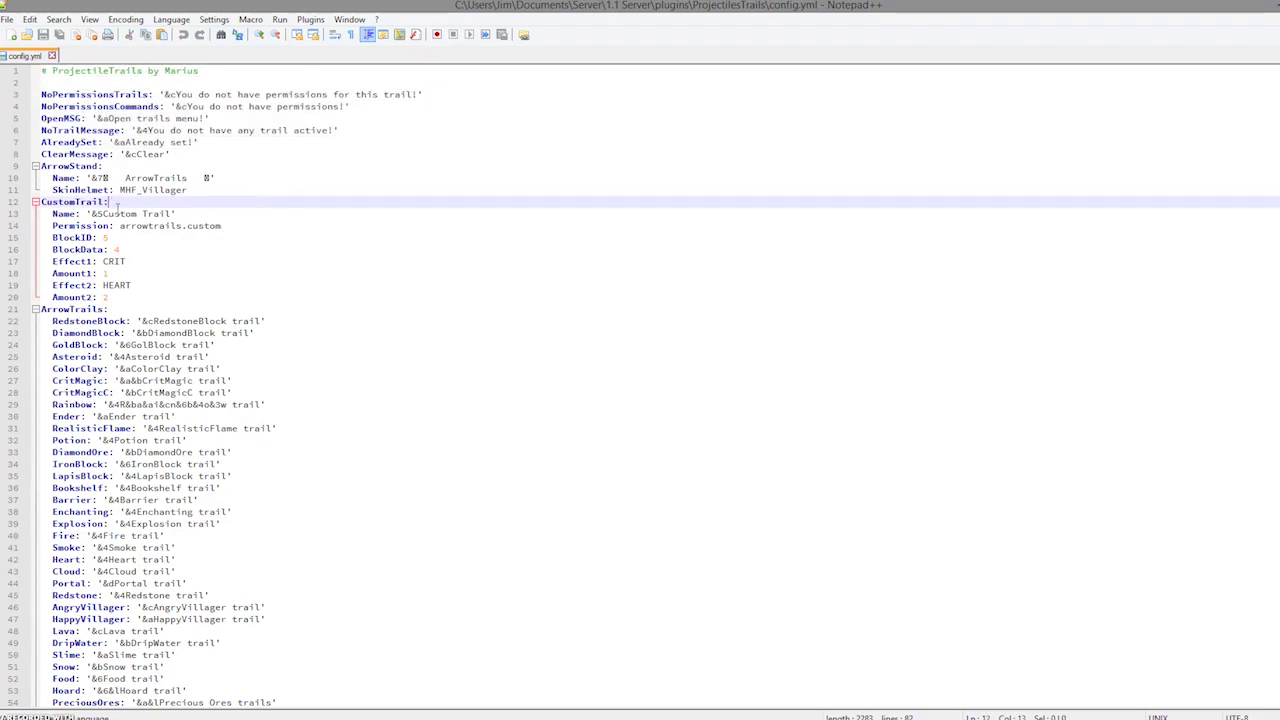
pyautogui.moveTo(233, 189)
pyautogui.mouseDown()
pyautogui.moveTo(38, 188)
pyautogui.moveTo(36, 168)
pyautogui.moveTo(227, 178)
pyautogui.mouseUp()
pyautogui.click(275, 222)
pyautogui.click(207, 214)
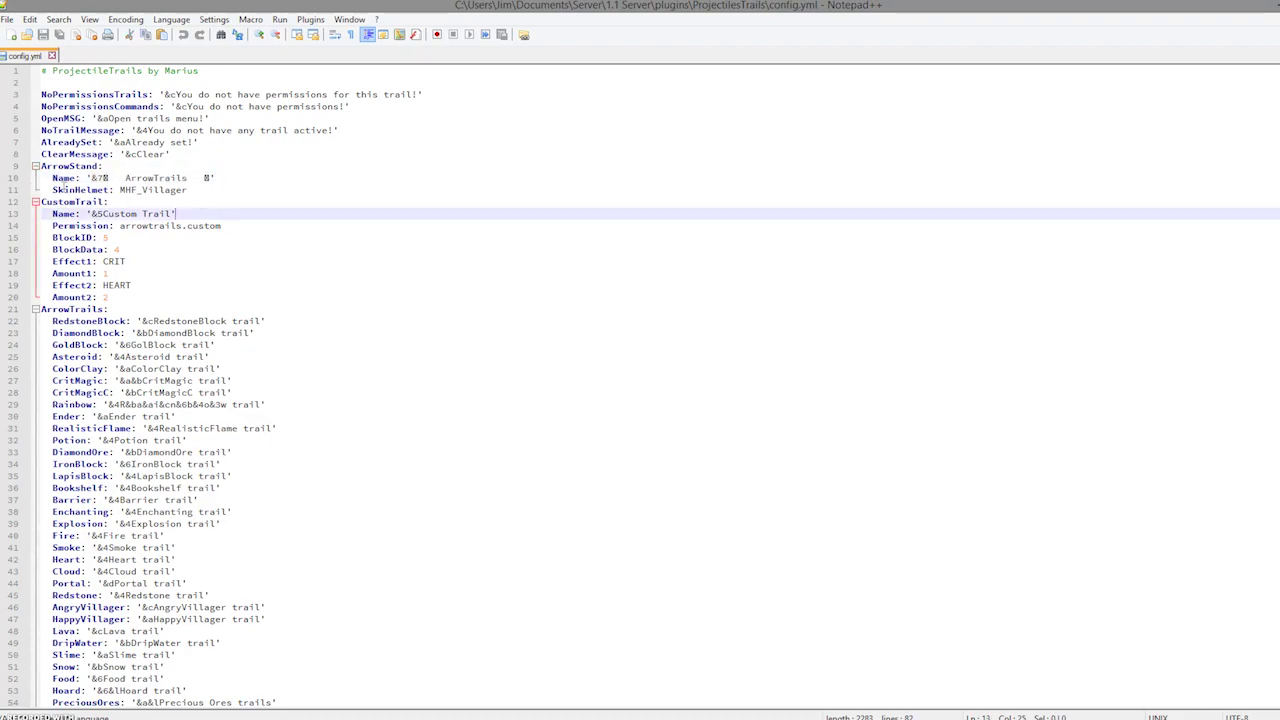
pyautogui.moveTo(62, 186); pyautogui.dragTo(208, 193)
pyautogui.click(205, 192)
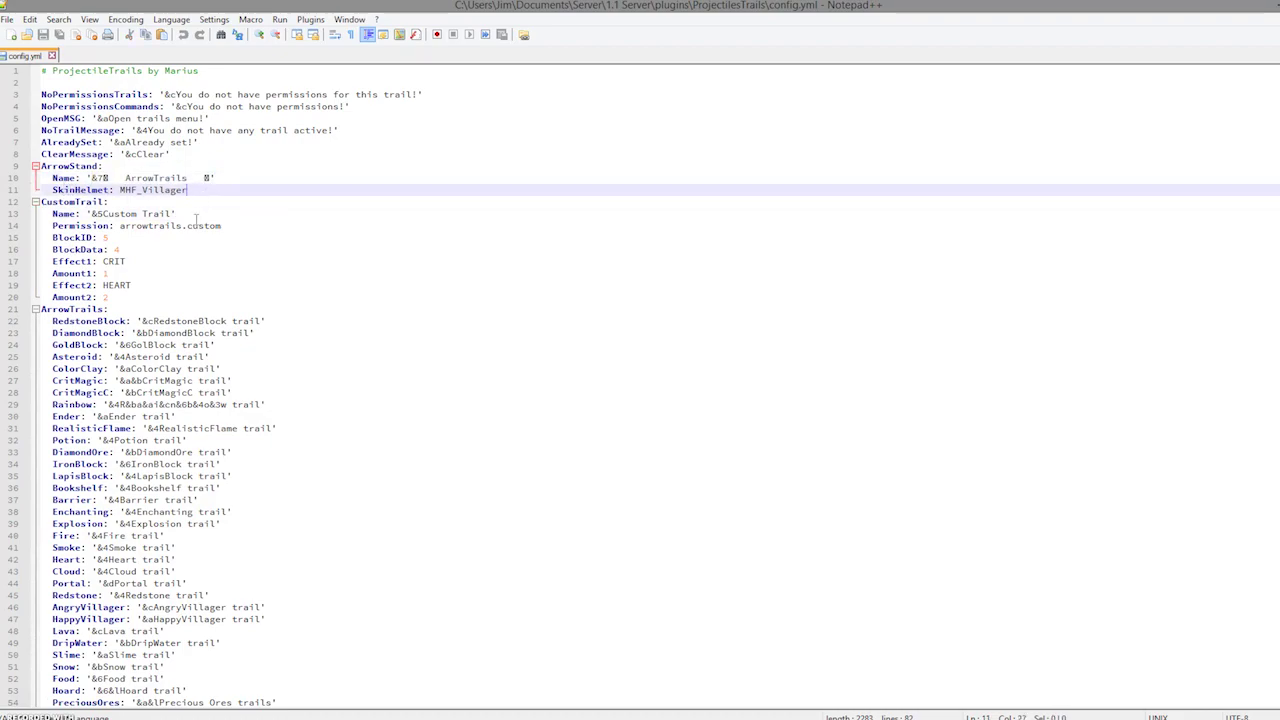
pyautogui.scroll(-1, 190, 230)
pyautogui.moveTo(162, 247); pyautogui.dragTo(49, 167)
pyautogui.click(156, 229)
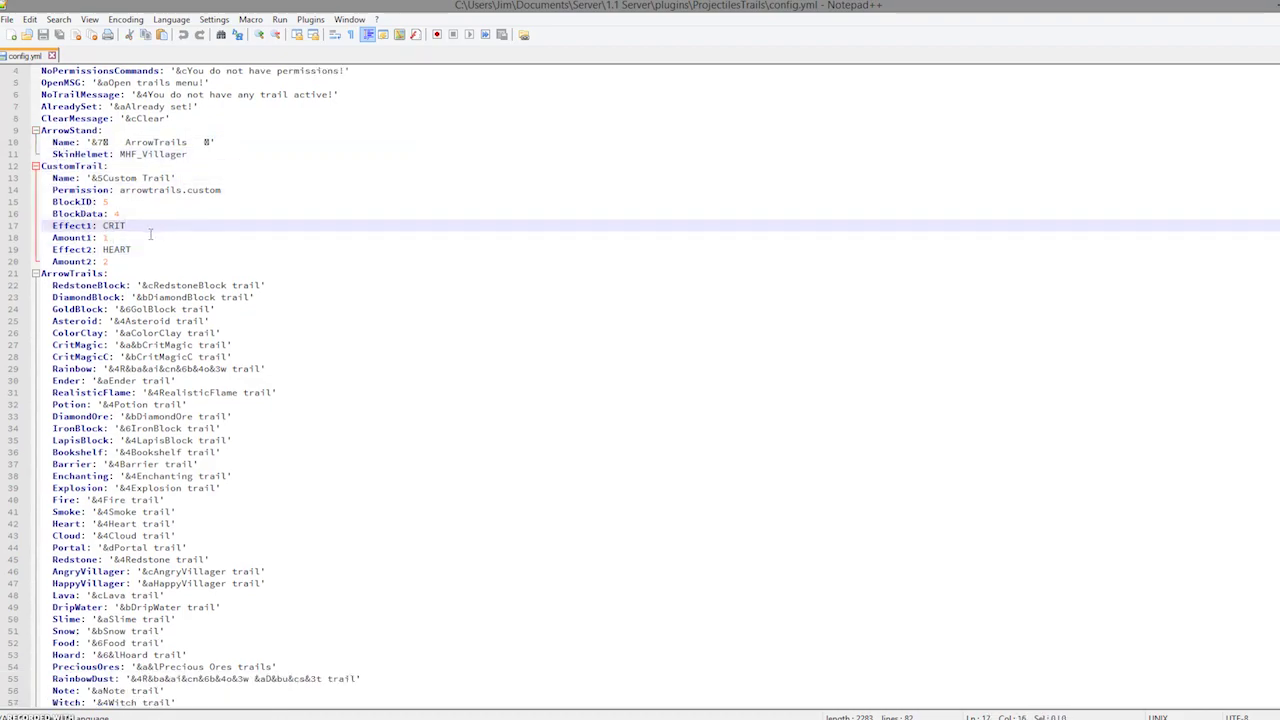
# - Set the CustomTrail name to '&5random trail' and its permission to arrowtrails.random, and save config.yml
pyautogui.scroll(1, 150, 233)
pyautogui.moveTo(104, 214); pyautogui.dragTo(117, 214)
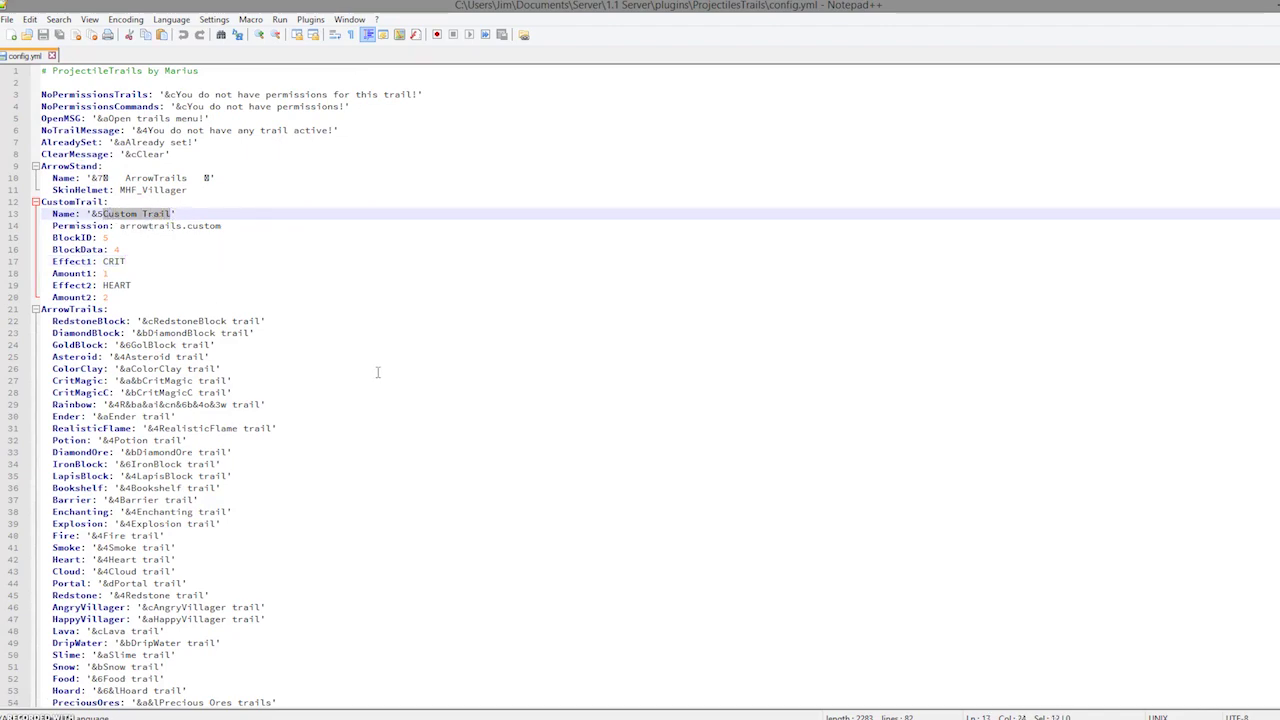
pyautogui.write('random')
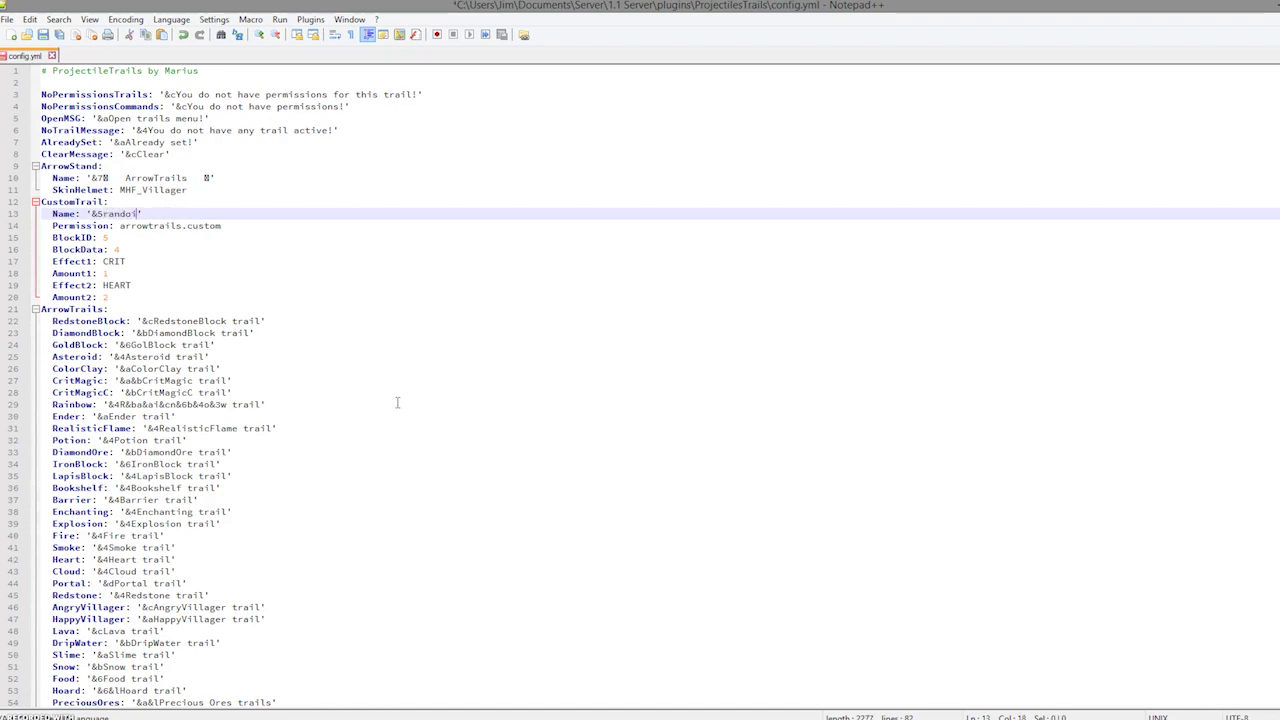
pyautogui.write(' tr')
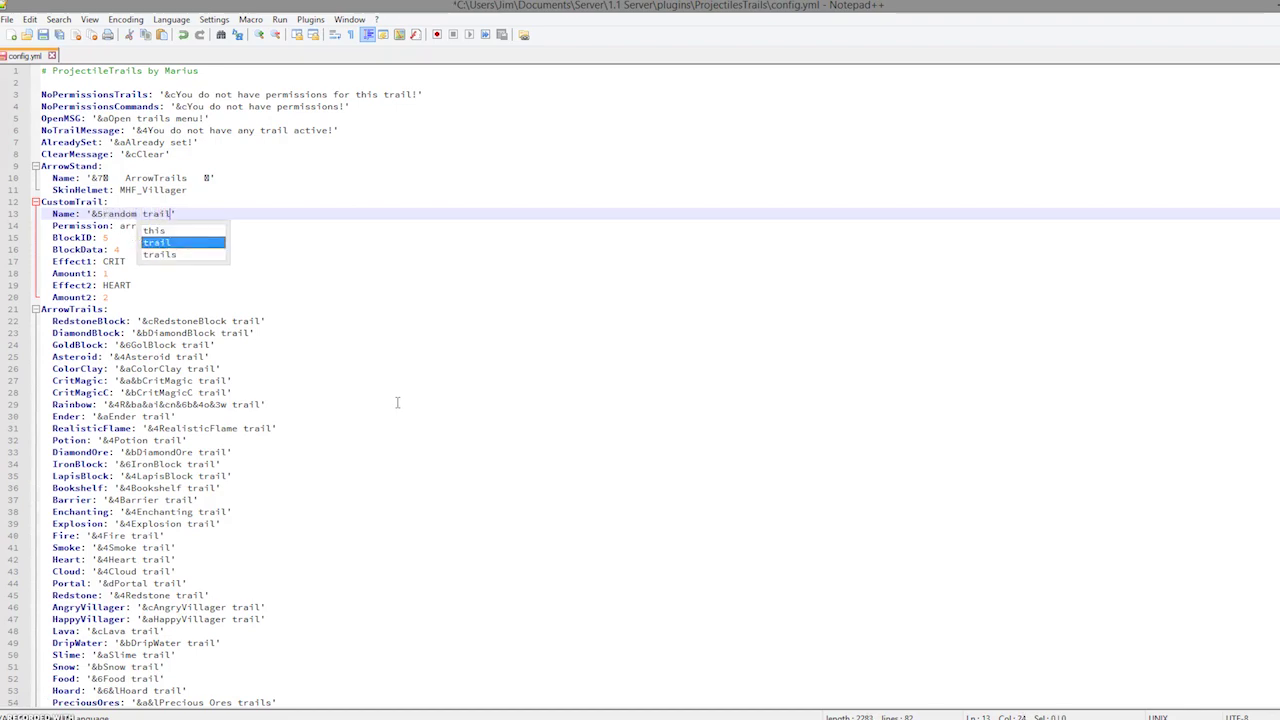
pyautogui.write('ail')
pyautogui.click(510, 345)
pyautogui.moveTo(254, 228); pyautogui.dragTo(187, 226)
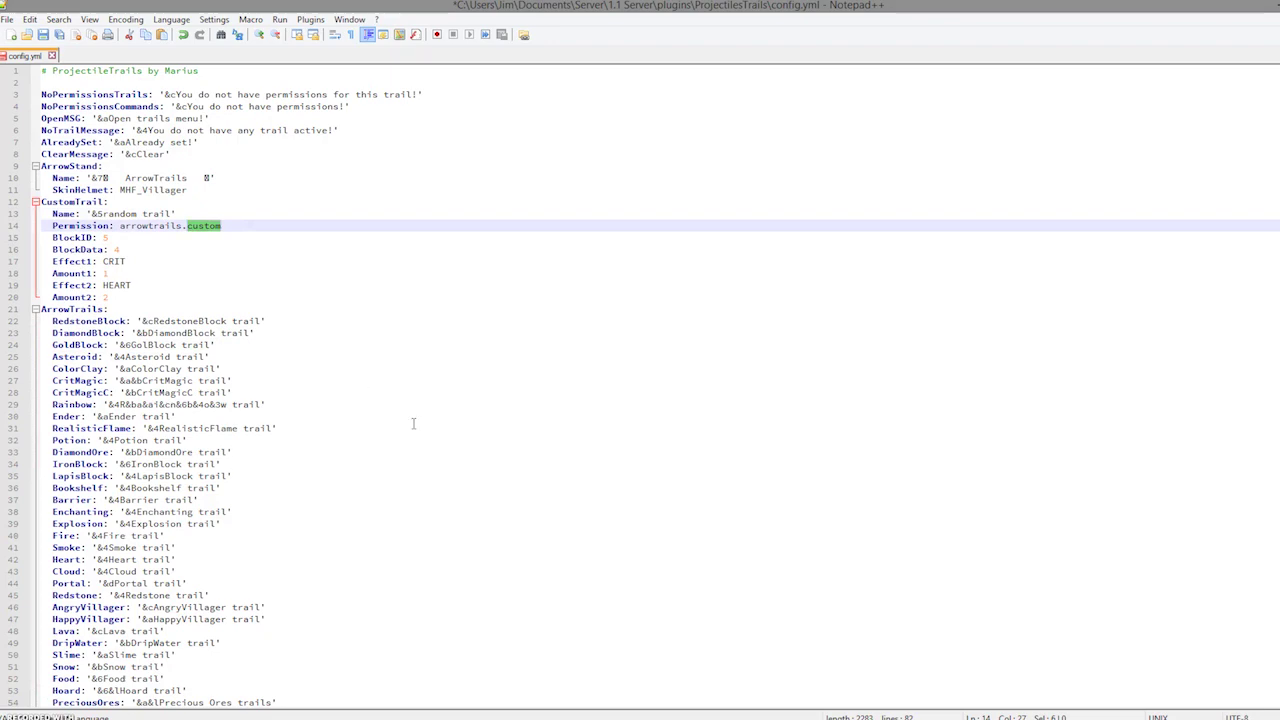
pyautogui.hotkey('ctrl', 's')
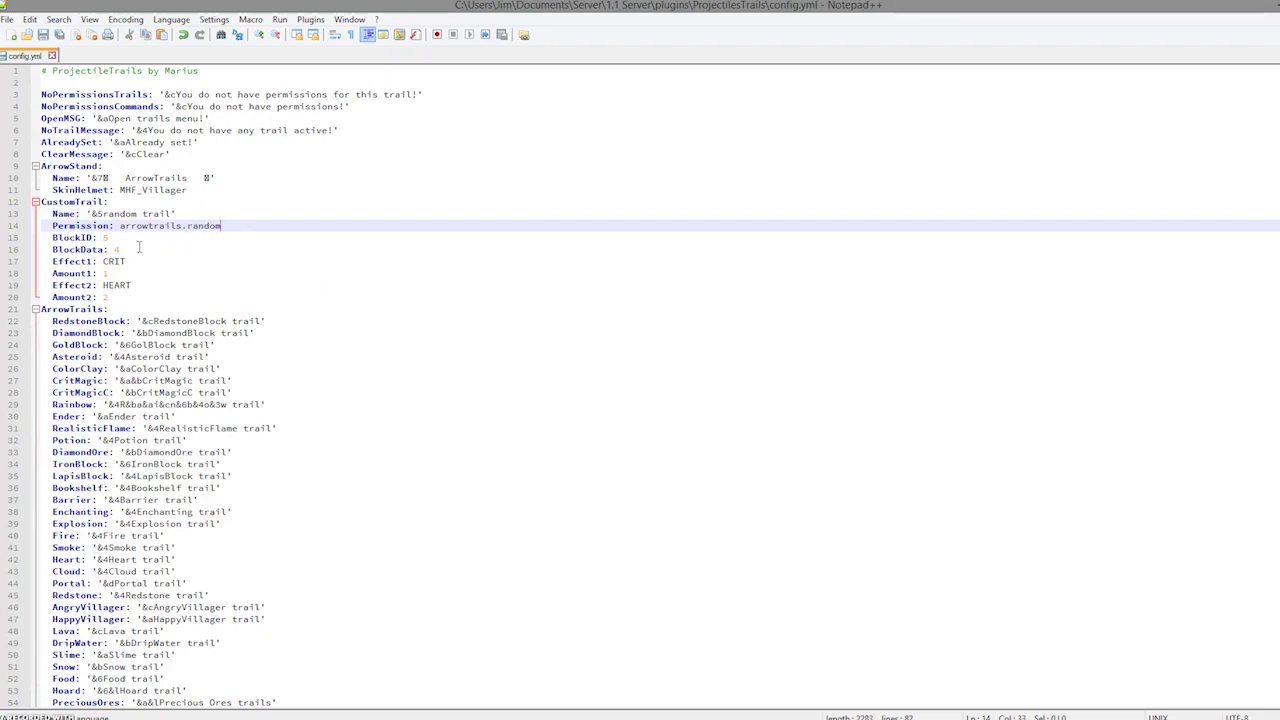
# - Set the arrow CustomTrail's BlockID to 56 and BlockData to 0, and save config.yml
pyautogui.click(104, 238)
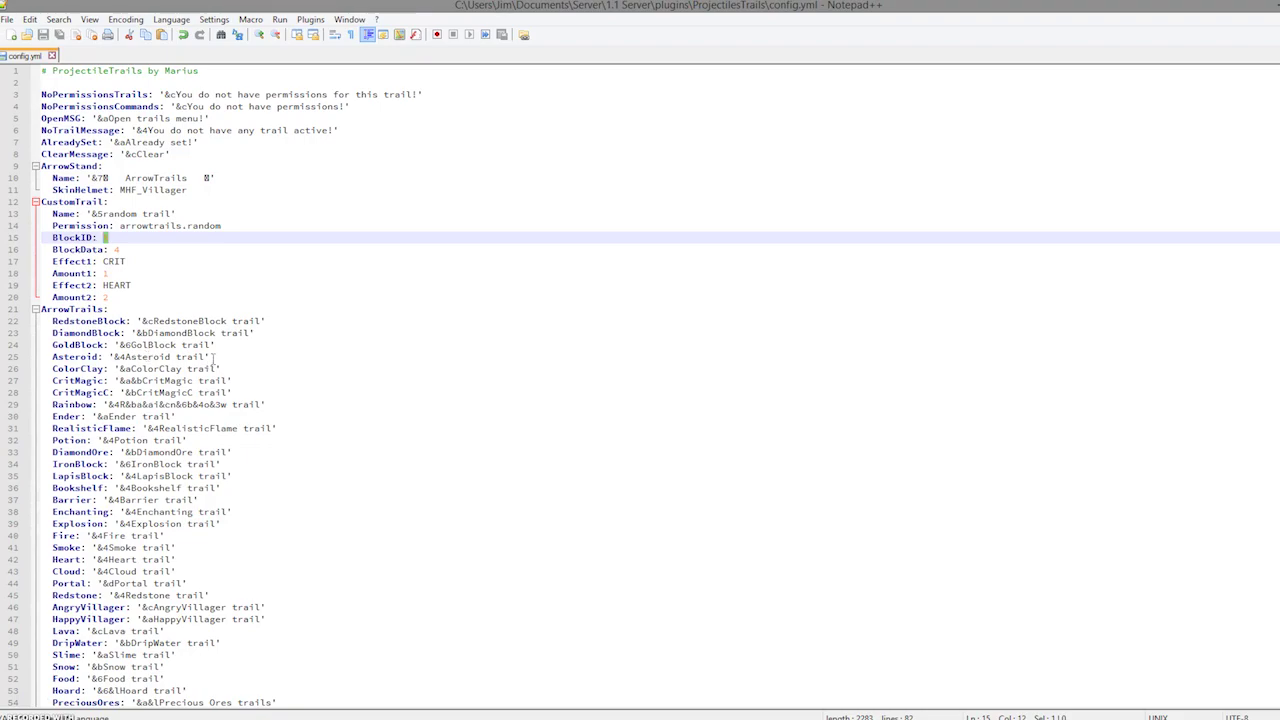
pyautogui.write('55')
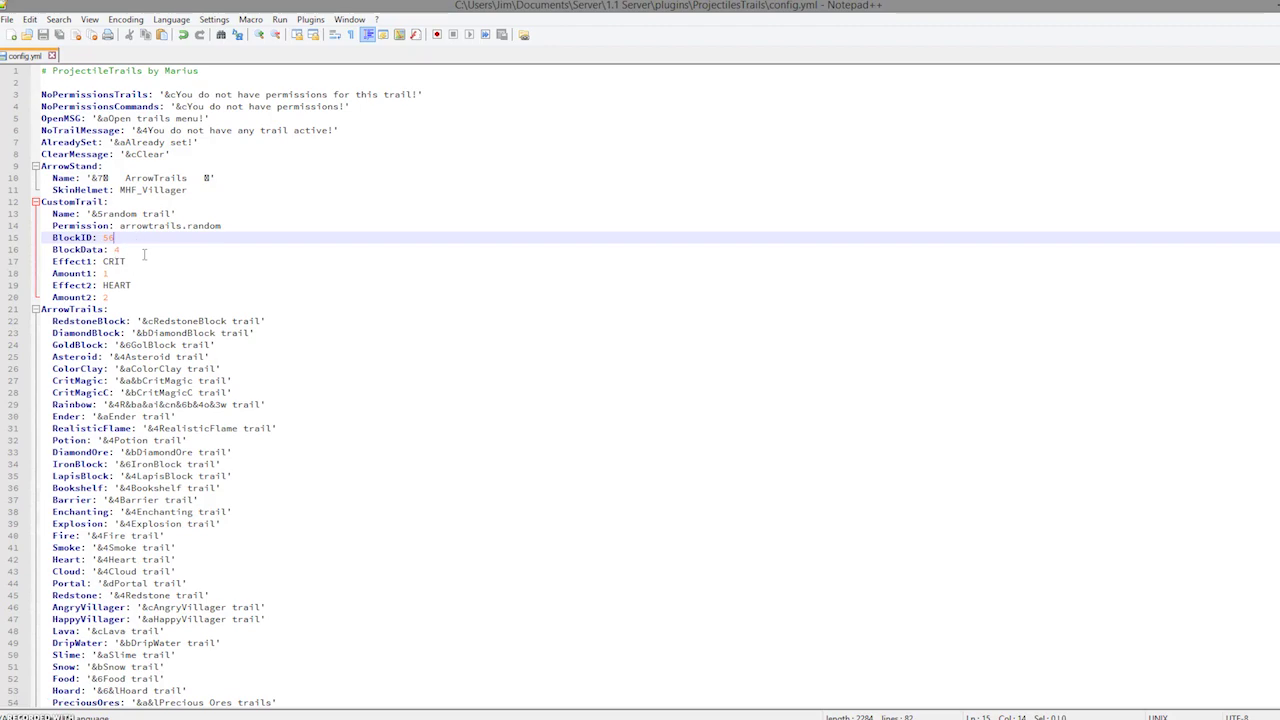
pyautogui.doubleClick(116, 249)
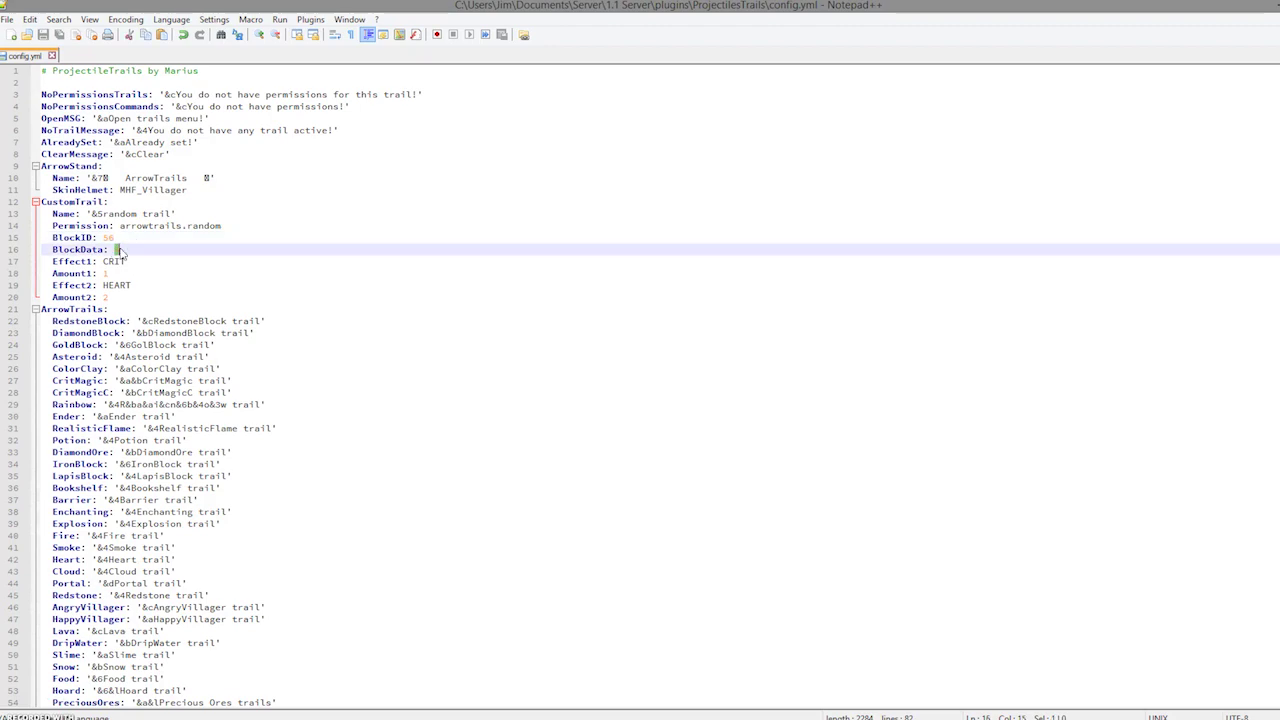
pyautogui.write('0')
pyautogui.click(130, 261)
pyautogui.hotkey('ctrl', 's')
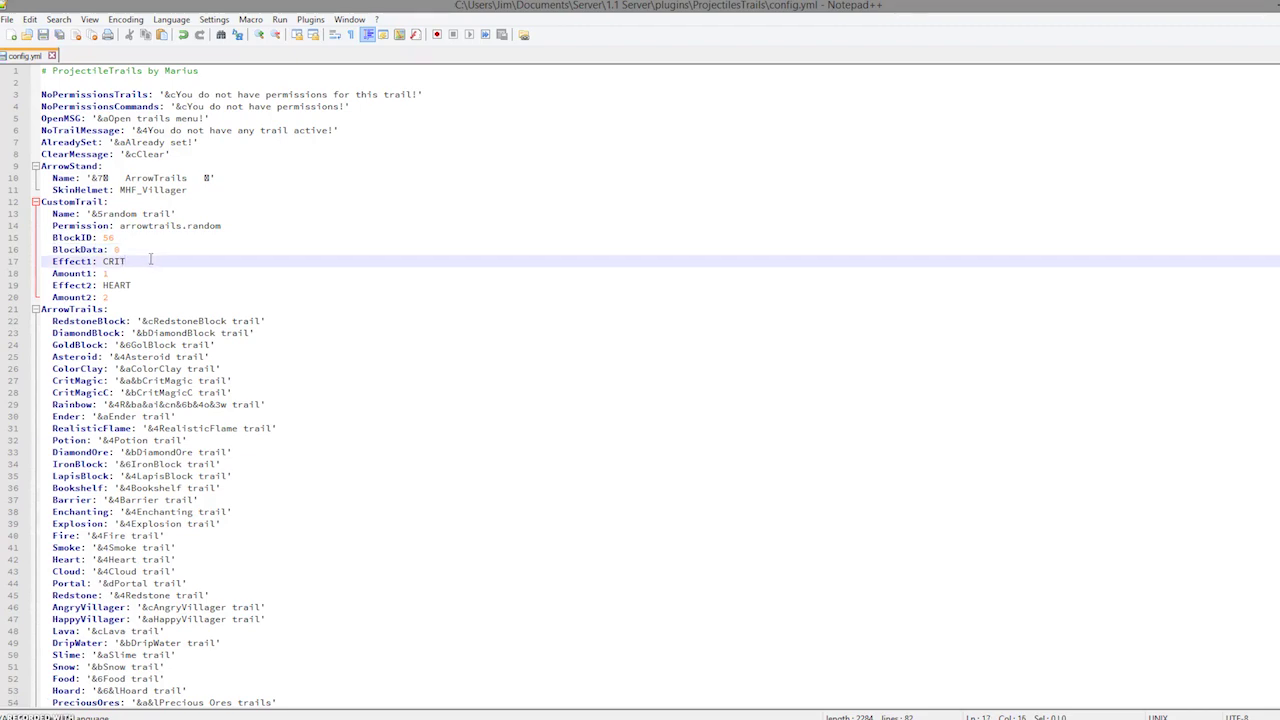
# - Set the arrow CustomTrail's Effect1 to dripLava and Amount1 to 10, saving config.yml
pyautogui.moveTo(125, 261); pyautogui.dragTo(101, 262)
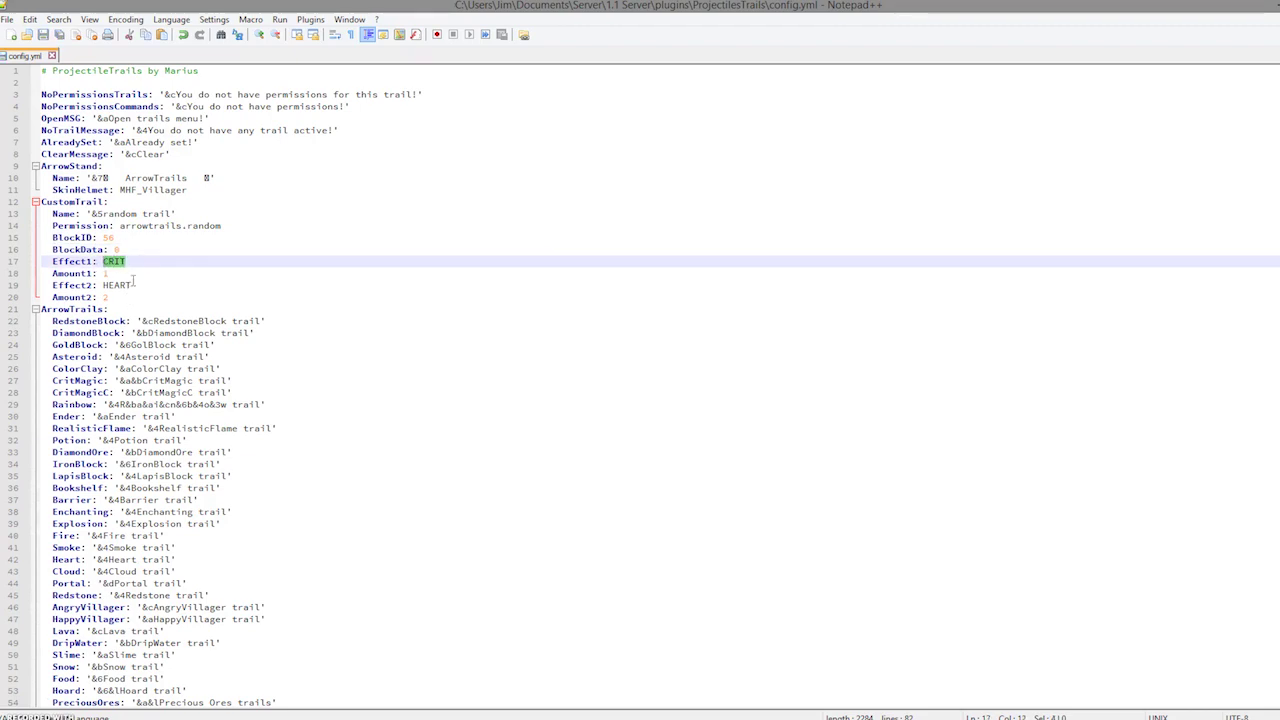
pyautogui.write('dripLava')
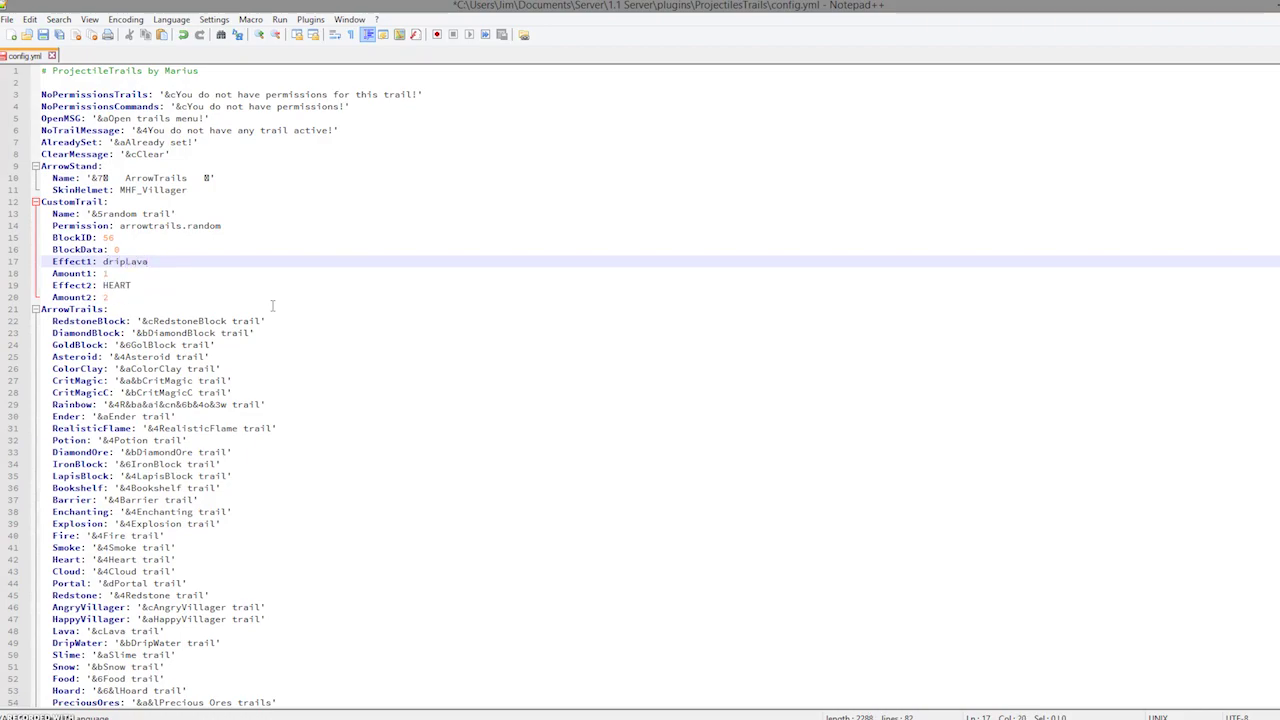
pyautogui.hotkey('ctrl', 's')
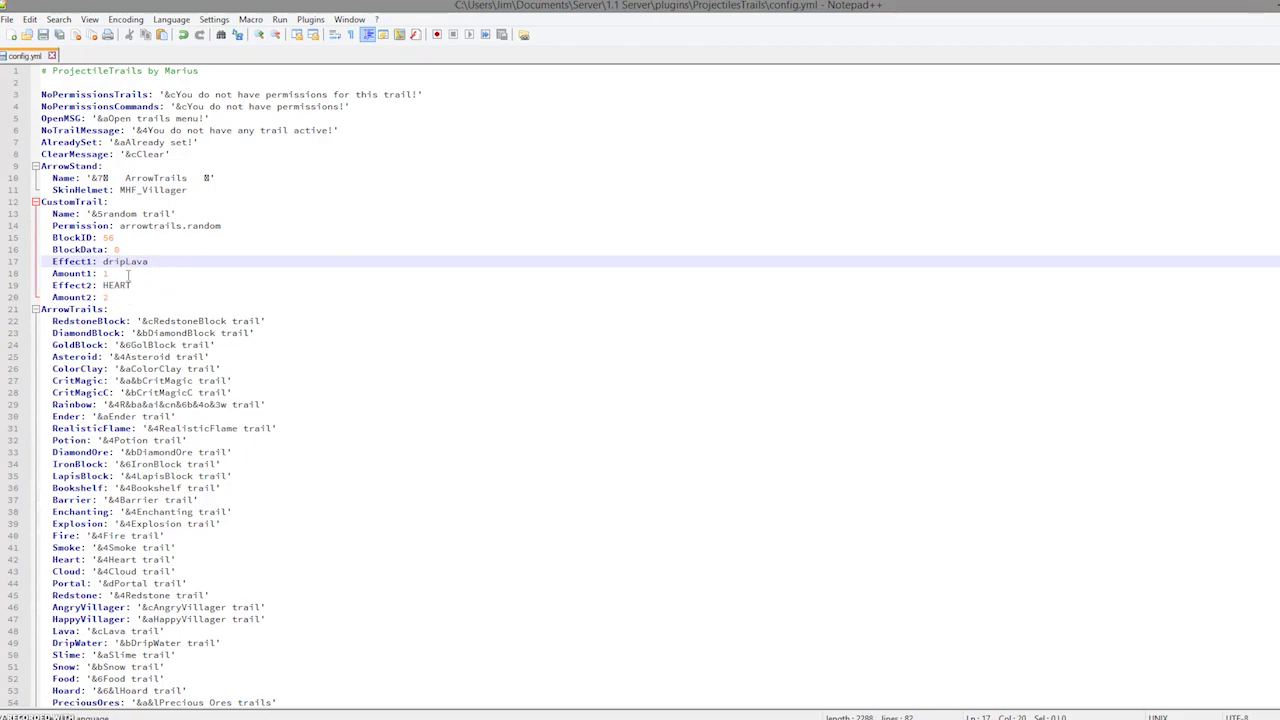
pyautogui.moveTo(116, 273); pyautogui.dragTo(103, 273)
pyautogui.write('1')
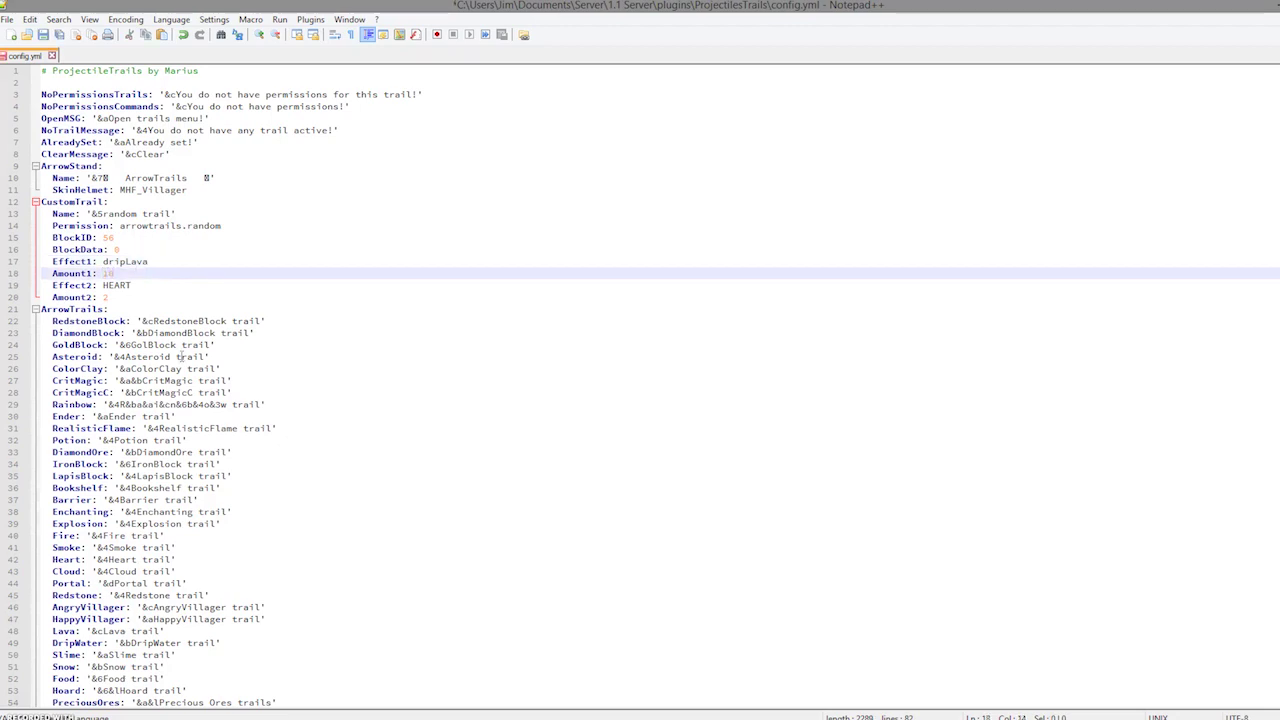
pyautogui.write('0')
pyautogui.hotkey('ctrl', 's')
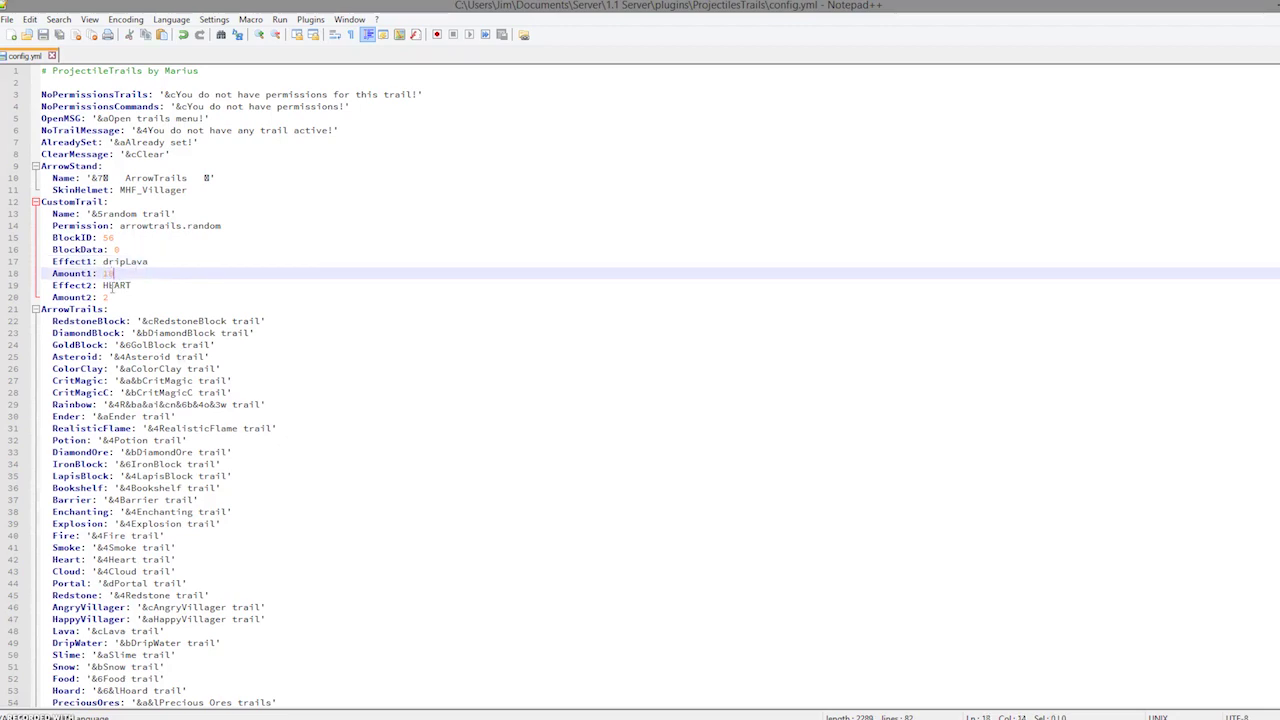
# - Set the arrow CustomTrail's Amount2 to 5 for the HEART effect and save the file
pyautogui.doubleClick(139, 285)
pyautogui.click(118, 308)
pyautogui.moveTo(111, 298); pyautogui.dragTo(103, 298)
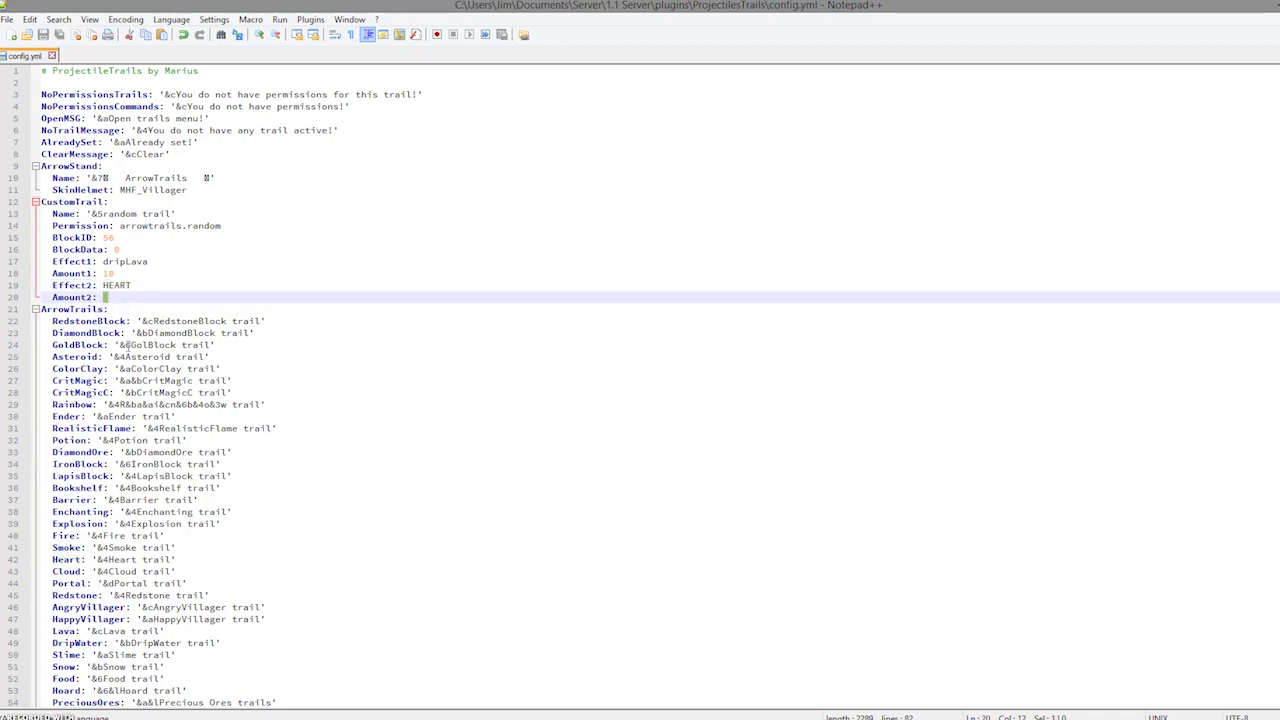
pyautogui.write('5')
pyautogui.click(171, 270)
pyautogui.hotkey('ctrl', 's')
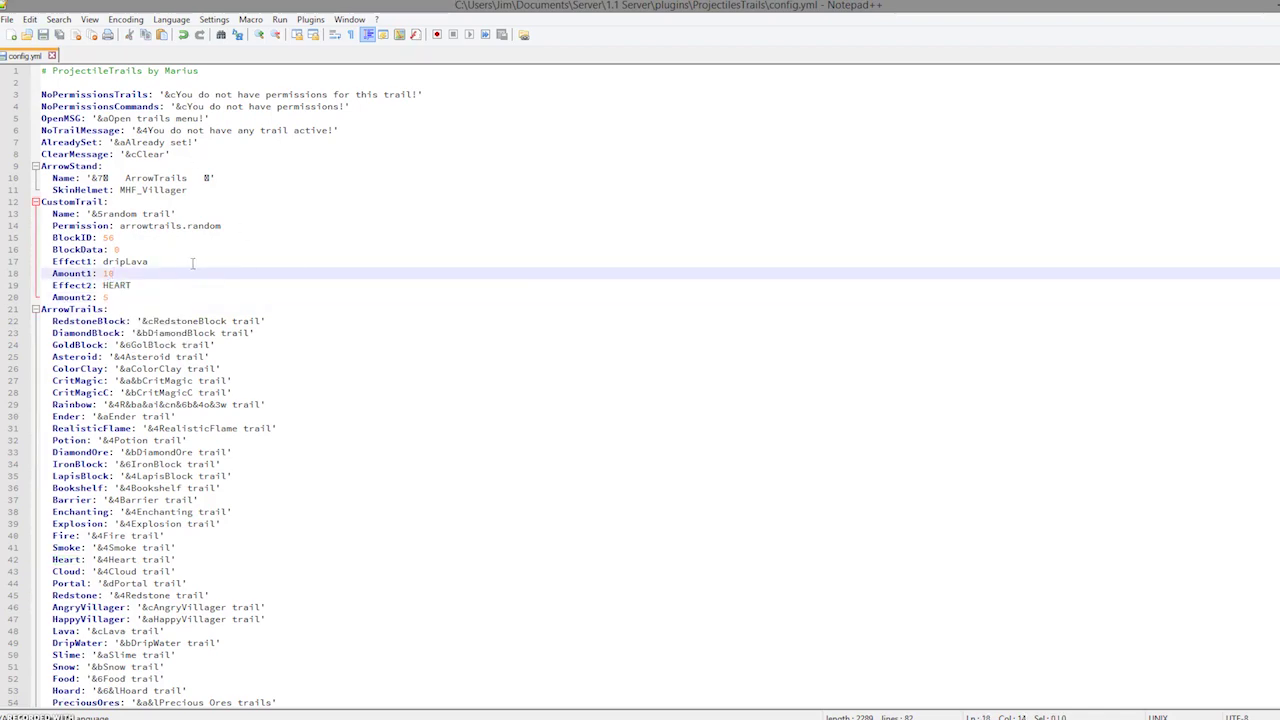
pyautogui.click(244, 284)
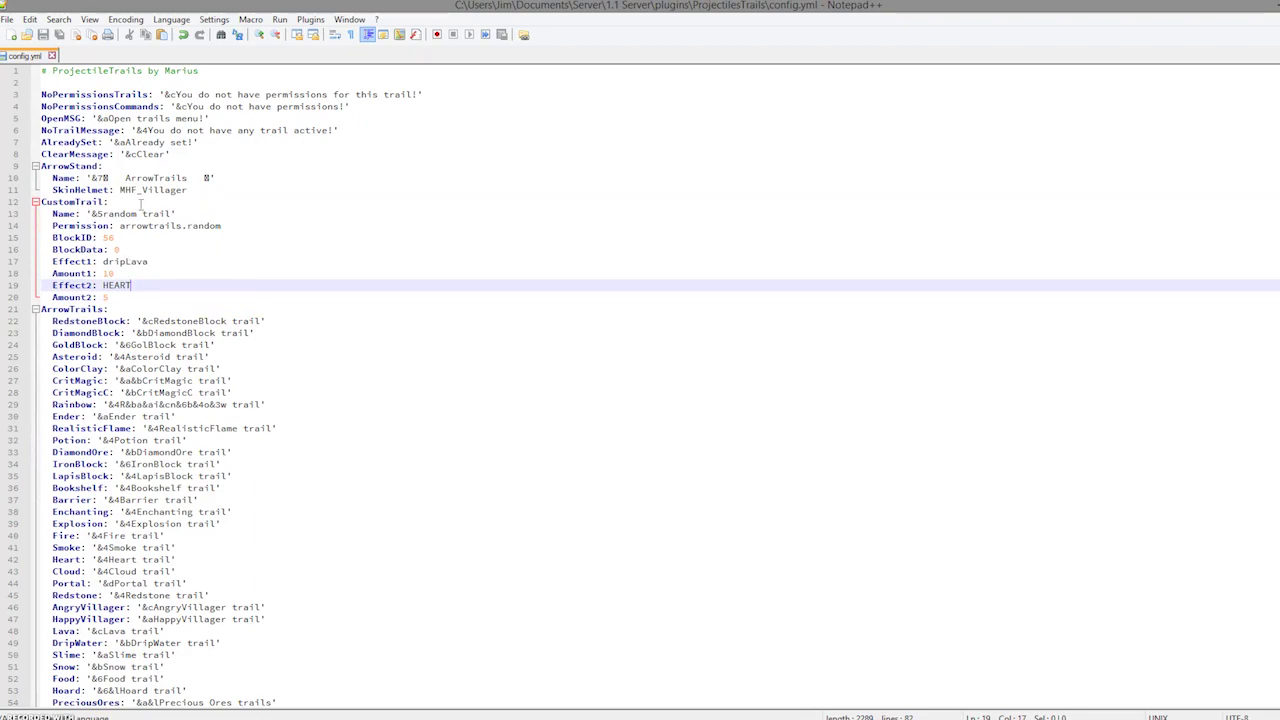
# - Examine the ArrowTrails names, the SnowBallTrails list, the SnowBallStand name and the SnowBall CustomTrail section in config.yml
pyautogui.moveTo(103, 167); pyautogui.dragTo(58, 167)
pyautogui.click(140, 203)
pyautogui.scroll(-10, 194, 209)
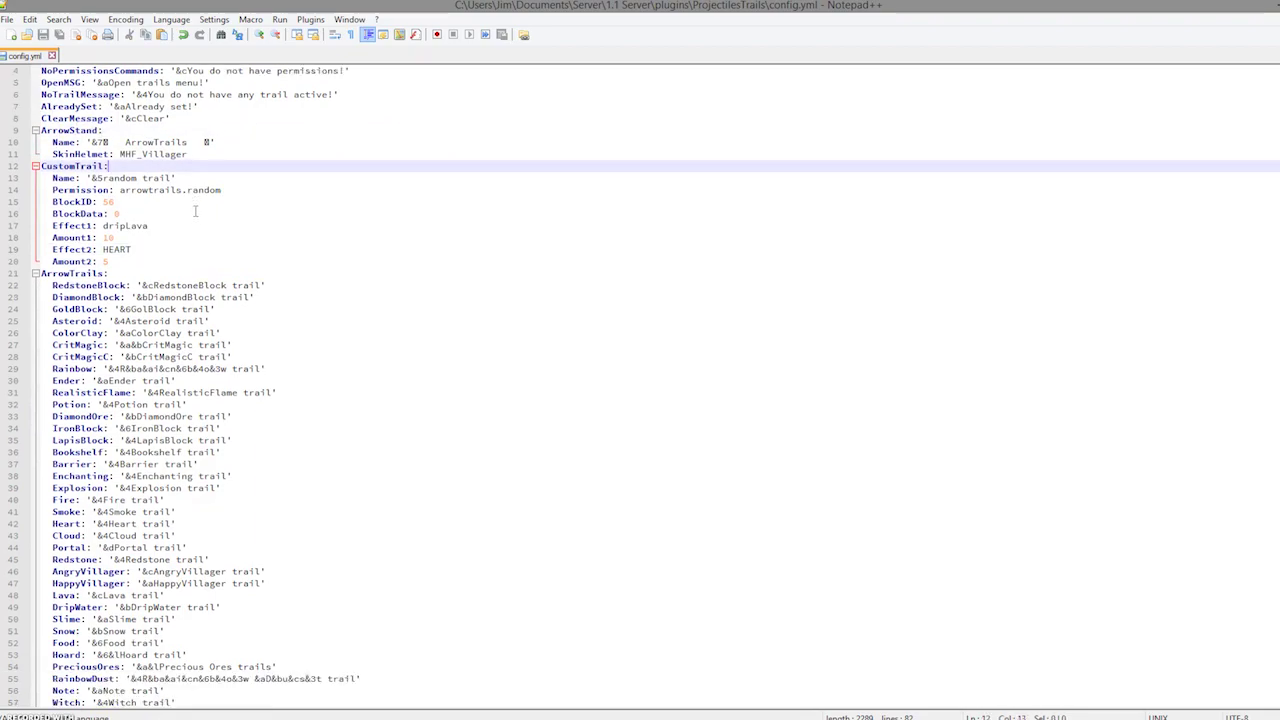
pyautogui.moveTo(181, 651); pyautogui.dragTo(22, 436)
pyautogui.click(114, 488)
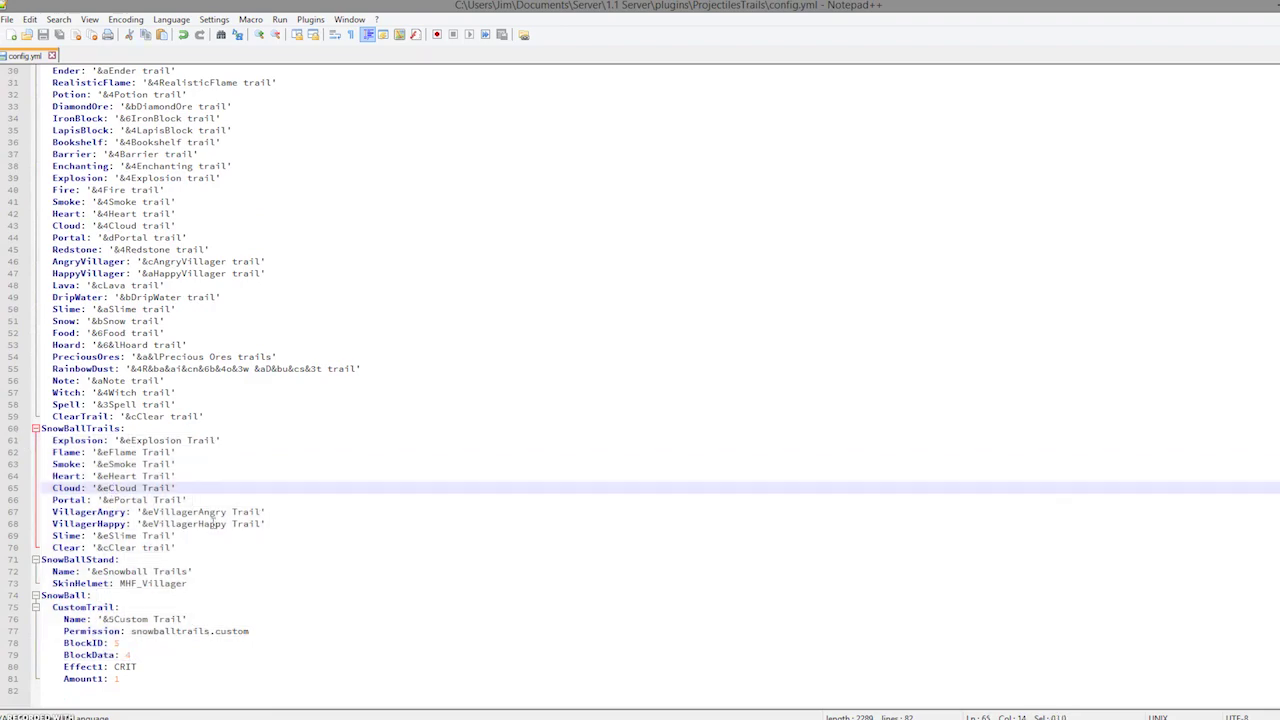
pyautogui.moveTo(206, 523); pyautogui.dragTo(29, 462)
pyautogui.click(132, 581)
pyautogui.moveTo(195, 573); pyautogui.dragTo(42, 572)
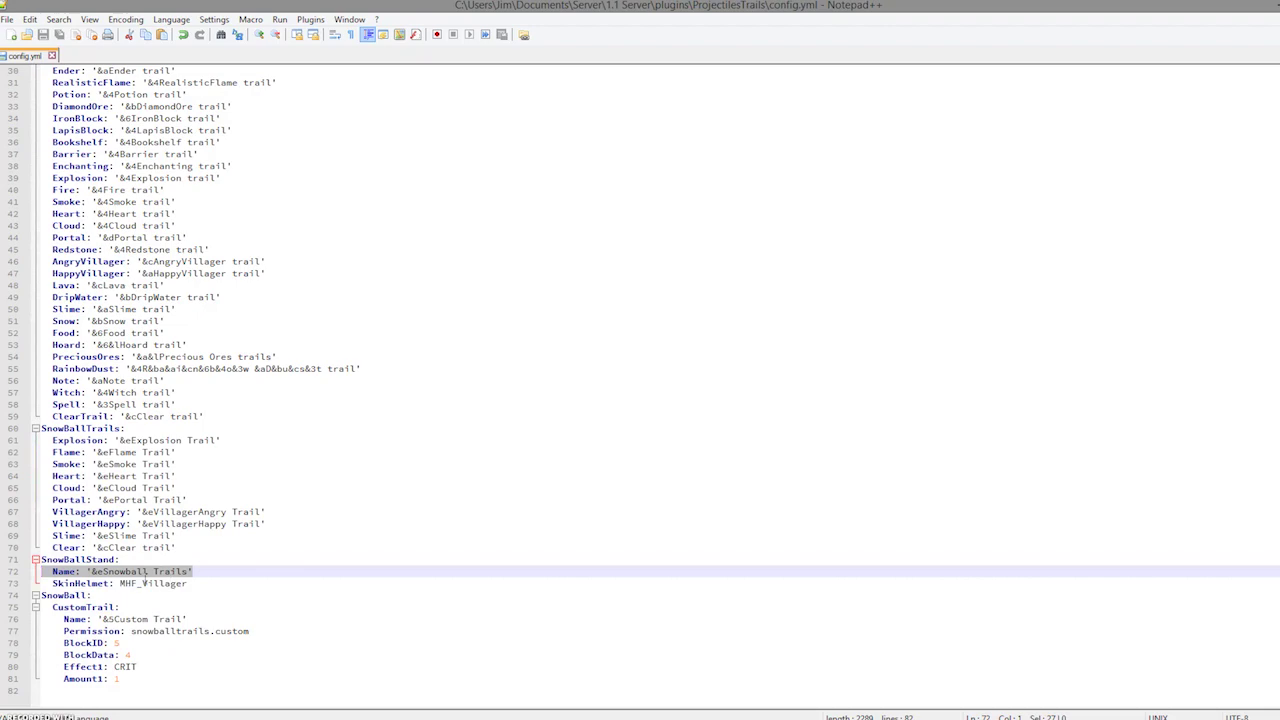
pyautogui.click(184, 690)
pyautogui.moveTo(127, 609); pyautogui.dragTo(40, 598)
pyautogui.click(156, 691)
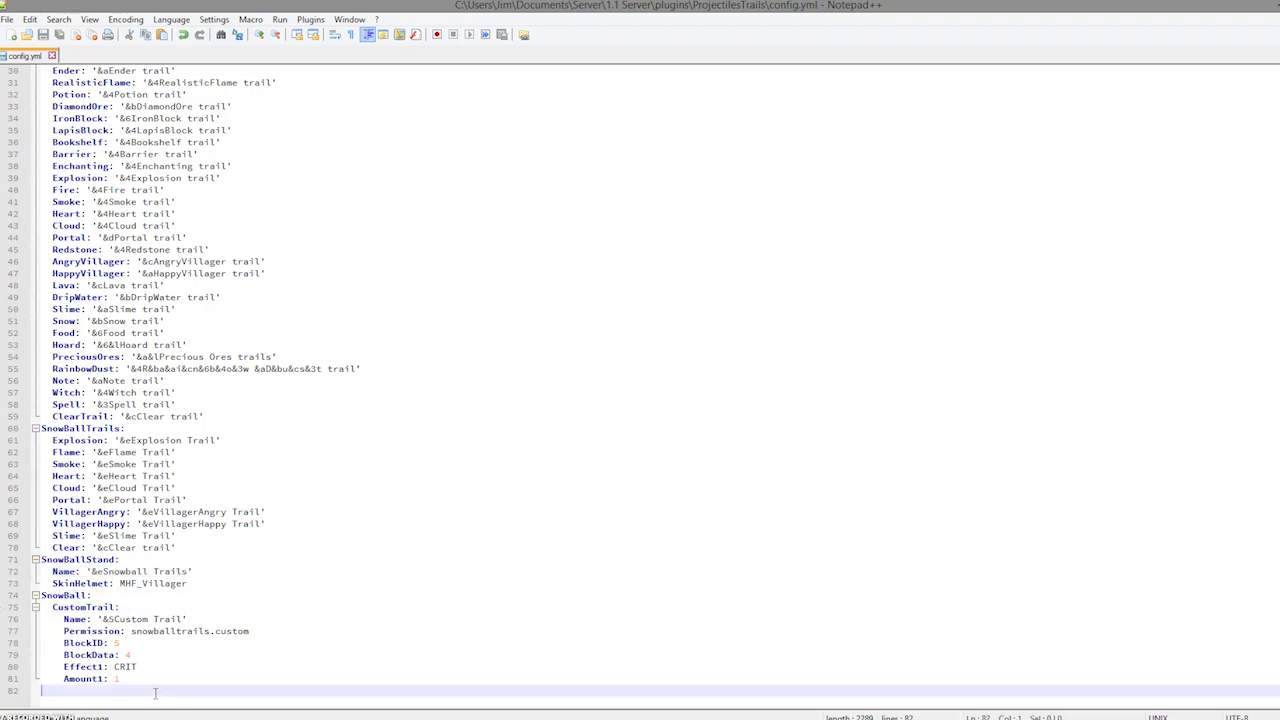
# - Duplicate the Effect1 and Amount1 lines at the end of the SnowBall CustomTrail, renumbering the copies as Effect2 and Amount2
pyautogui.moveTo(130, 681); pyautogui.dragTo(40, 668)
pyautogui.hotkey('ctrl', 'c')
pyautogui.click(142, 680)
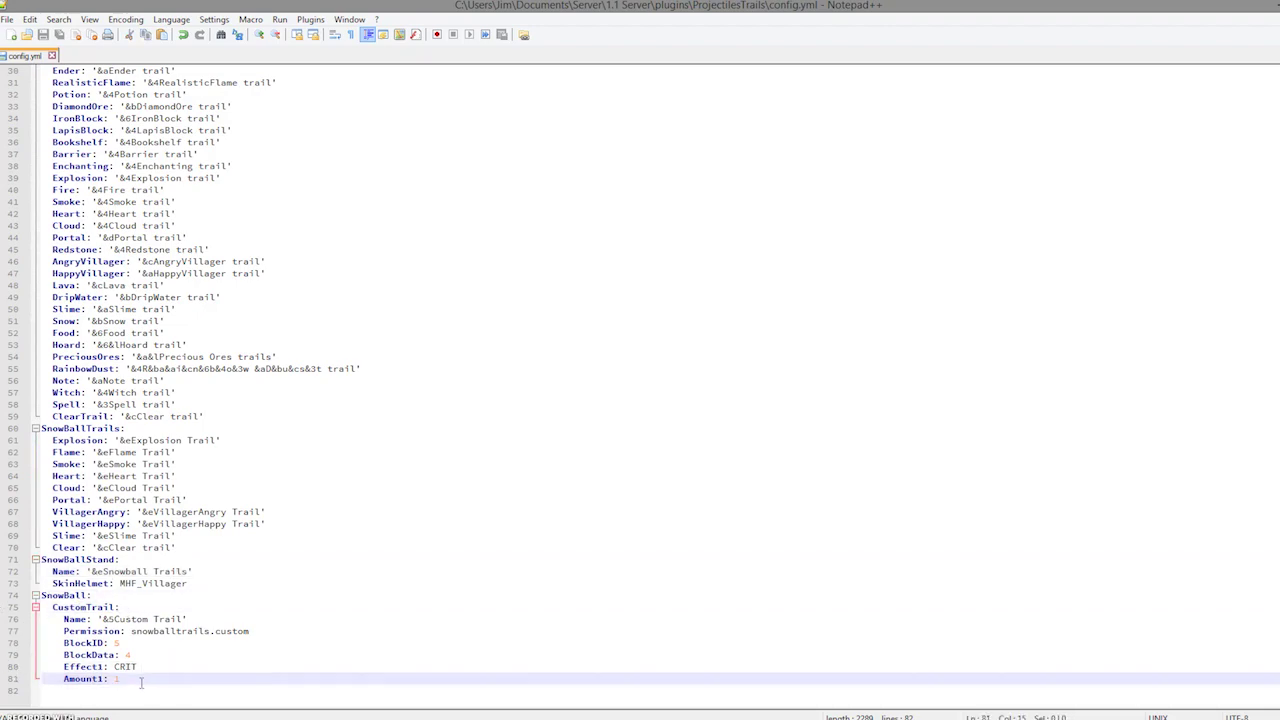
pyautogui.hotkey('ctrl', 'v')
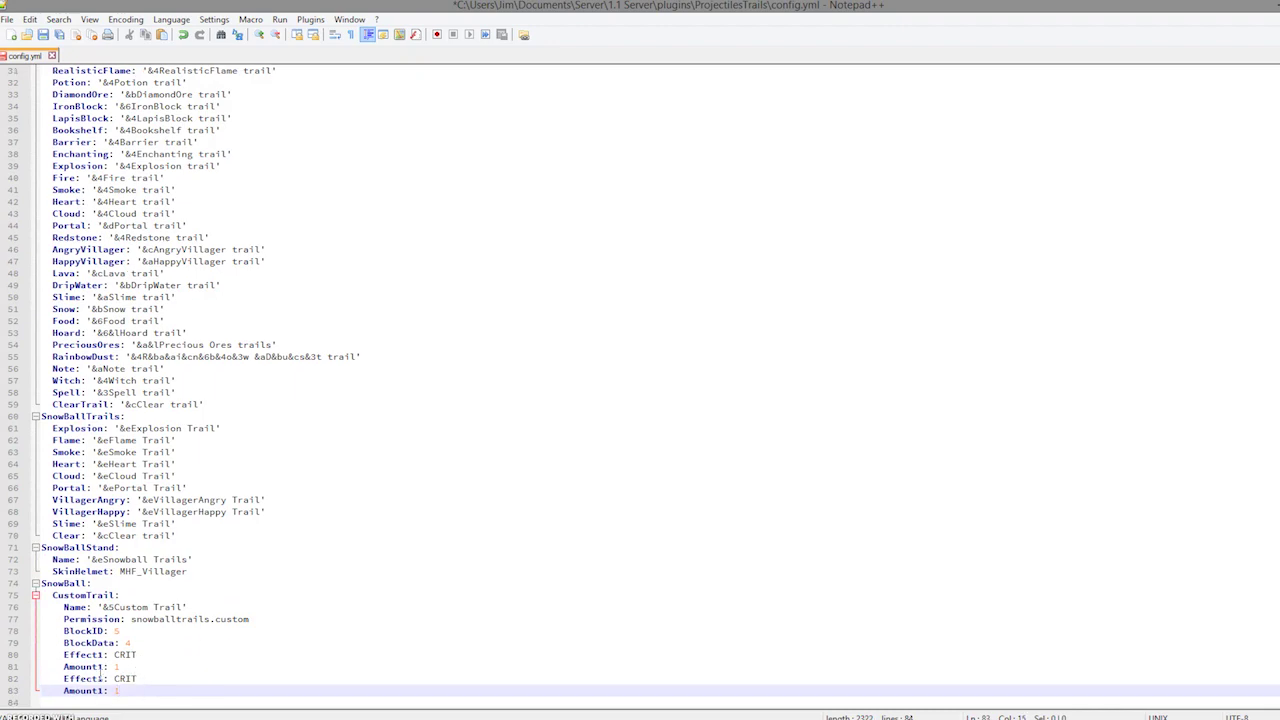
pyautogui.moveTo(99, 678); pyautogui.dragTo(104, 691)
pyautogui.write('2')
pyautogui.write('2')
# - Set the SnowBall CustomTrail's Effect2 to DripWater and Amount2 to 5, and save config.yml
pyautogui.press('Up')
pyautogui.press('End')
pyautogui.hotkey('shift', 'Left')
pyautogui.hotkey('shift', 'Left')
pyautogui.hotkey('shift', 'Left')
pyautogui.hotkey('shift', 'Left')
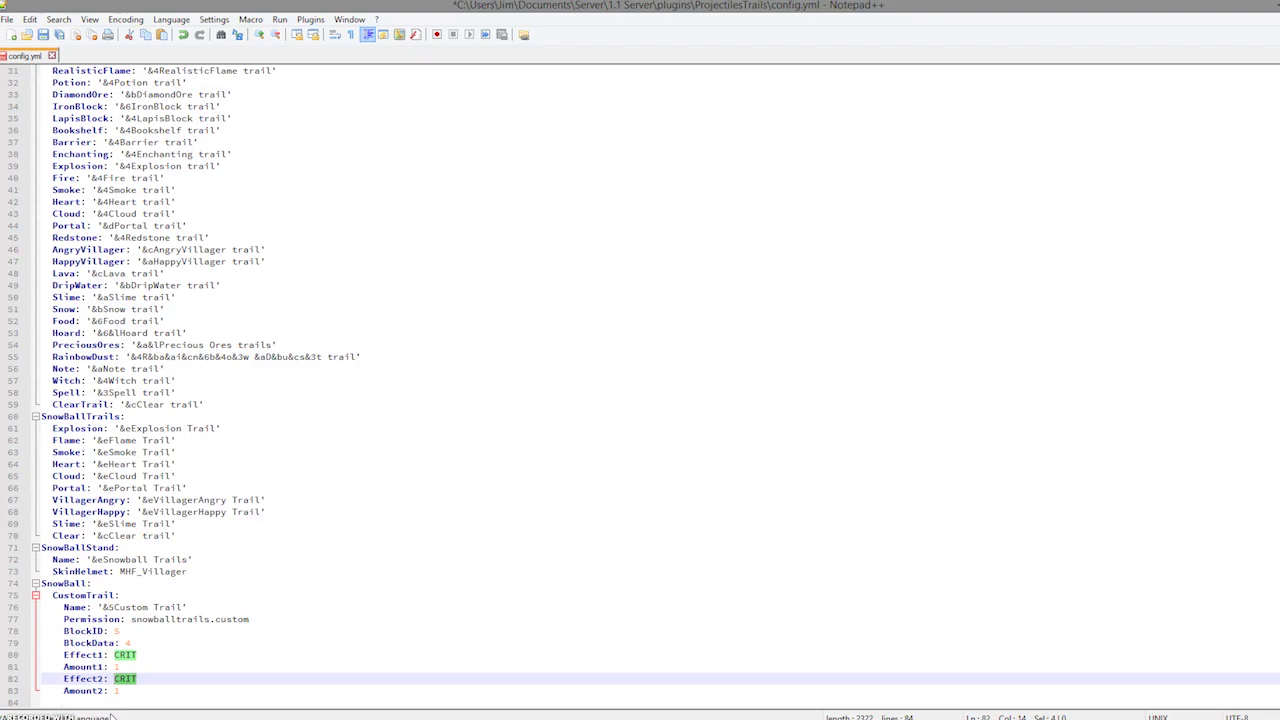
pyautogui.write('DRIPWATER')
pyautogui.press('Return')
pyautogui.hotkey('ctrl', 's')
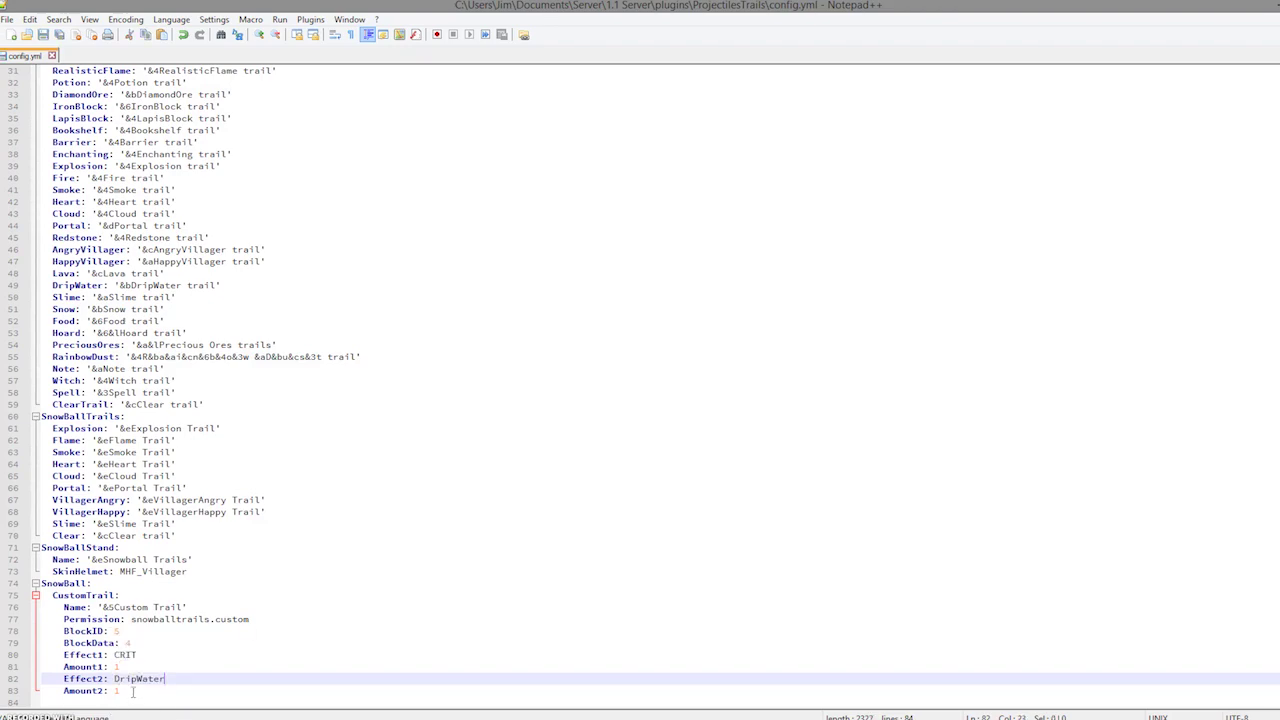
pyautogui.doubleClick(117, 690)
pyautogui.write('5')
pyautogui.hotkey('ctrl', 's')
# - Review the SnowBall CustomTrail block, its name and permission, and the arrow and snowball trail sections throughout config.yml
pyautogui.click(251, 617)
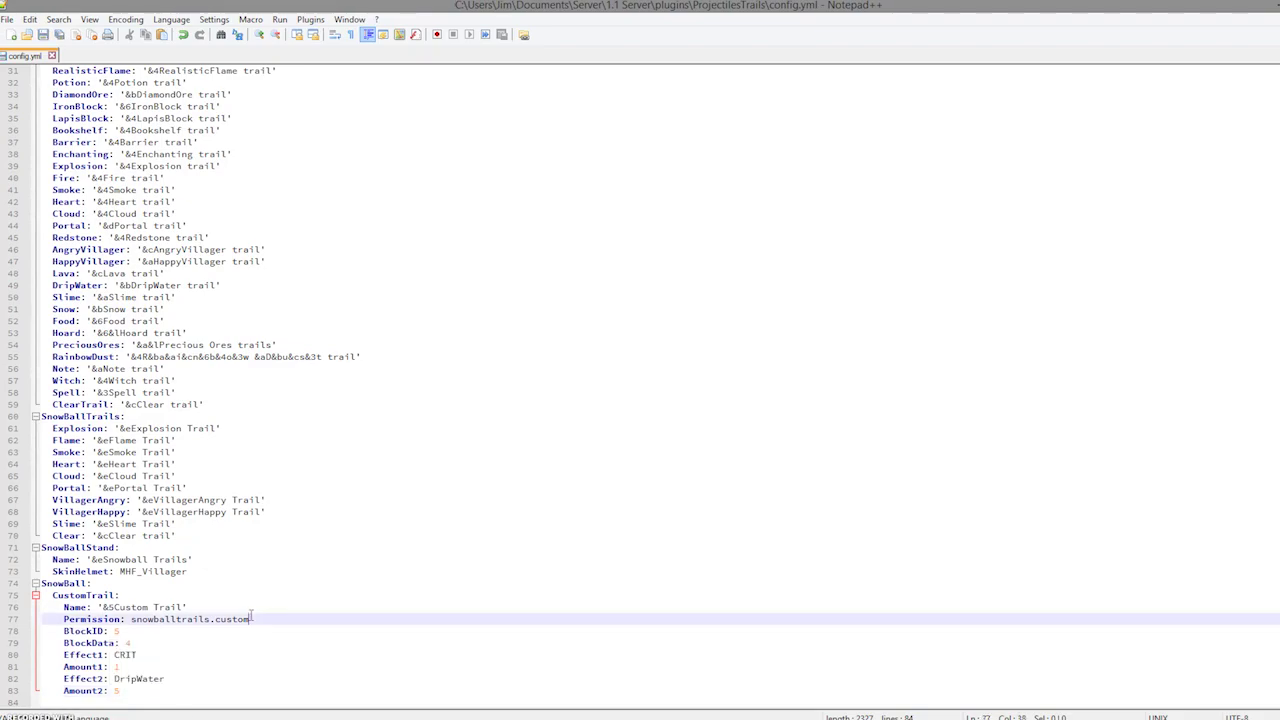
pyautogui.moveTo(125, 690); pyautogui.dragTo(35, 595)
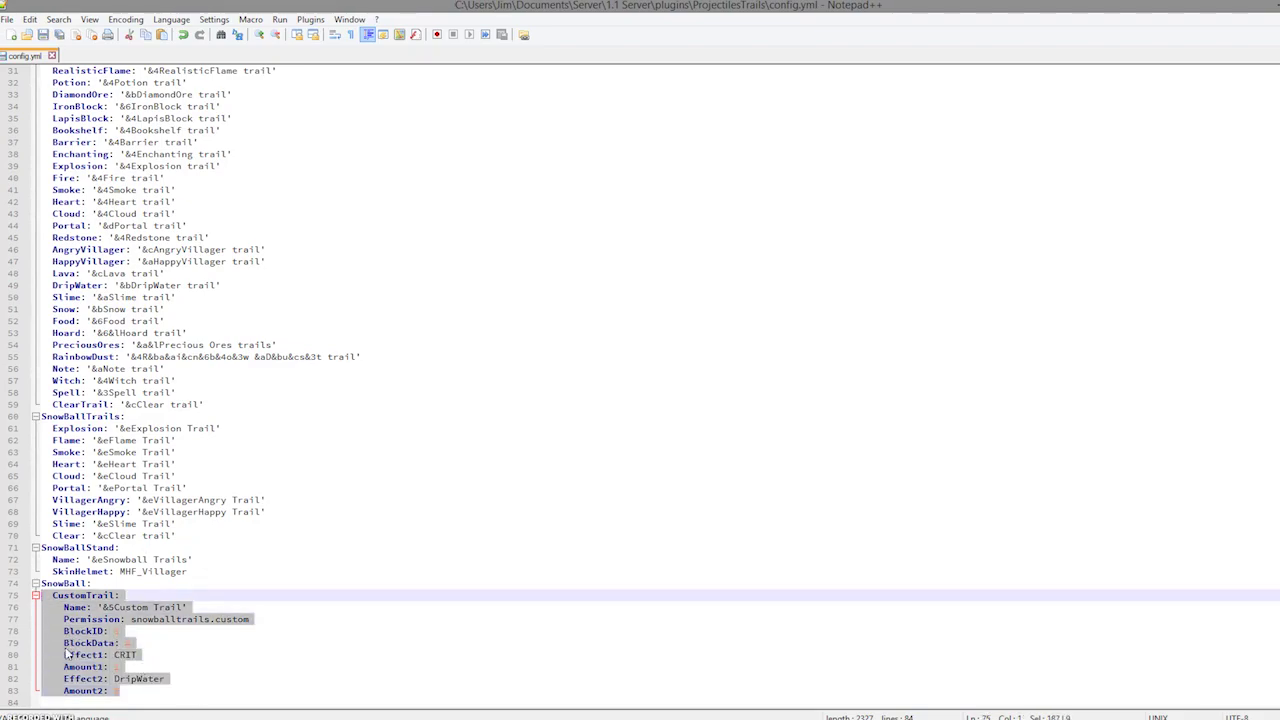
pyautogui.click(182, 642)
pyautogui.moveTo(188, 607); pyautogui.dragTo(130, 624)
pyautogui.scroll(10, 300, 500)
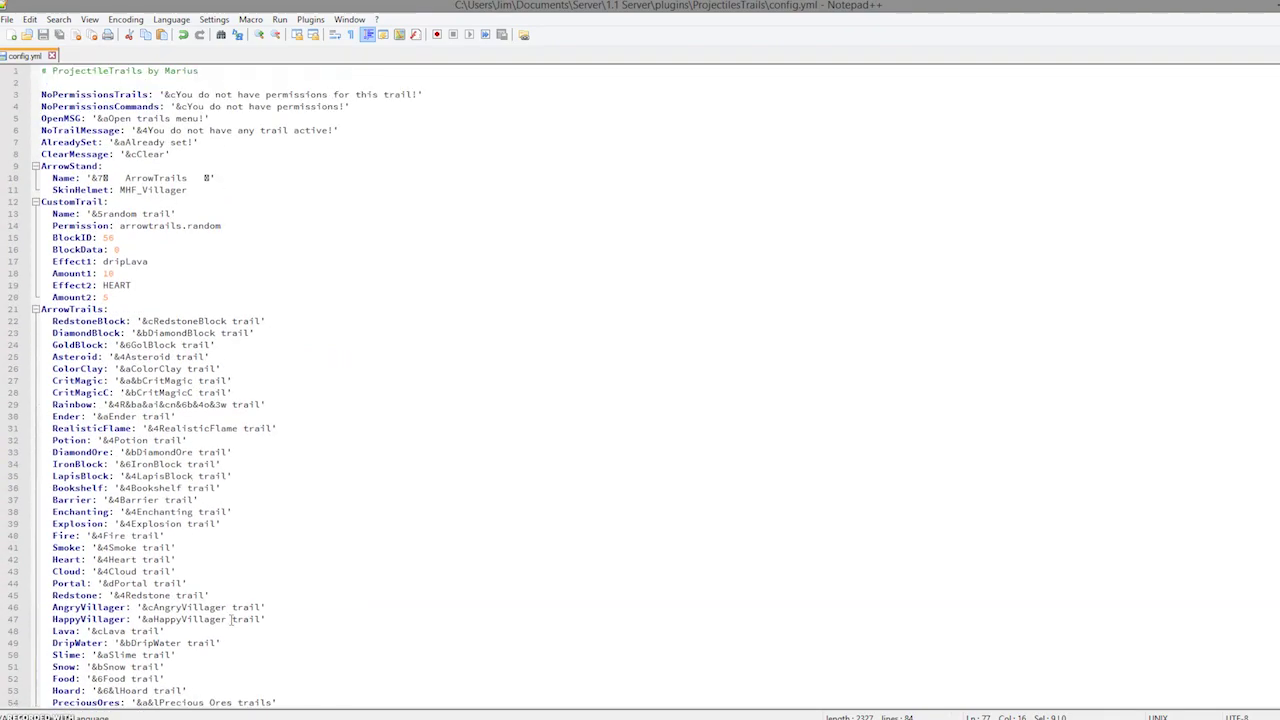
pyautogui.click(336, 475)
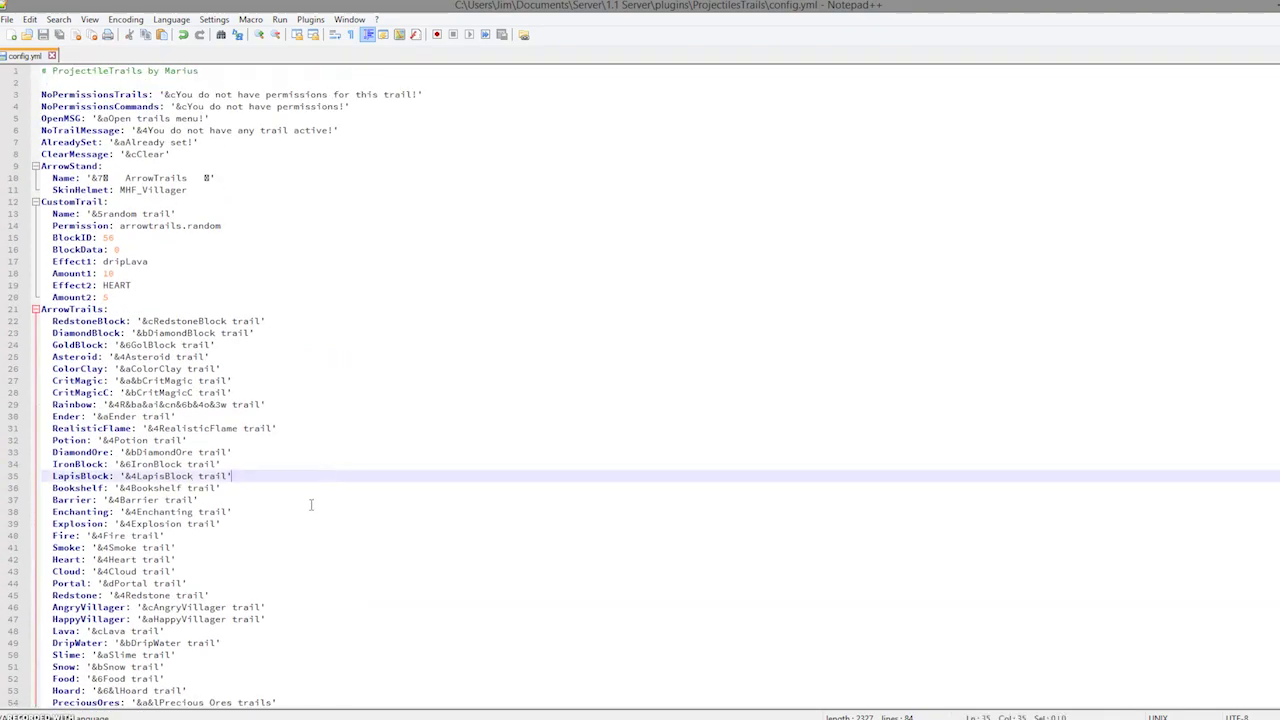
pyautogui.scroll(-10, 285, 462)
pyautogui.moveTo(518, 609); pyautogui.dragTo(92, 190)
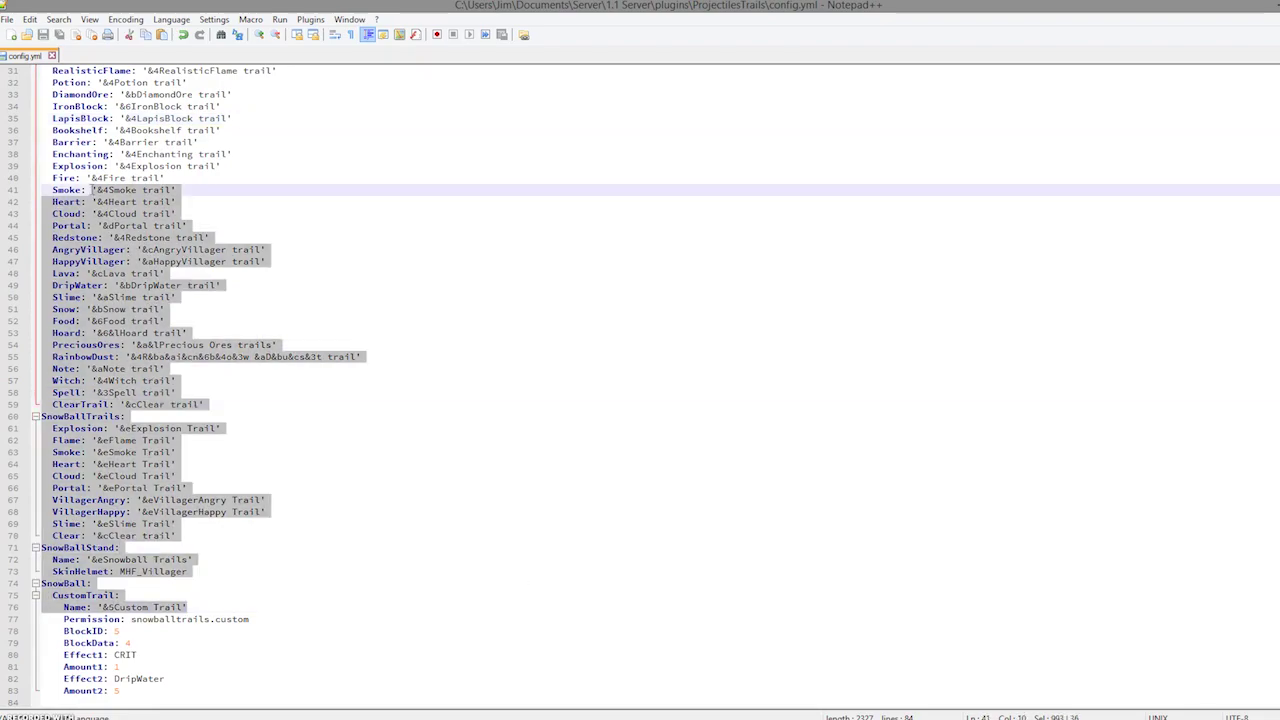
pyautogui.scroll(5, 317, 500)
pyautogui.click(337, 431)
pyautogui.scroll(5, 375, 452)
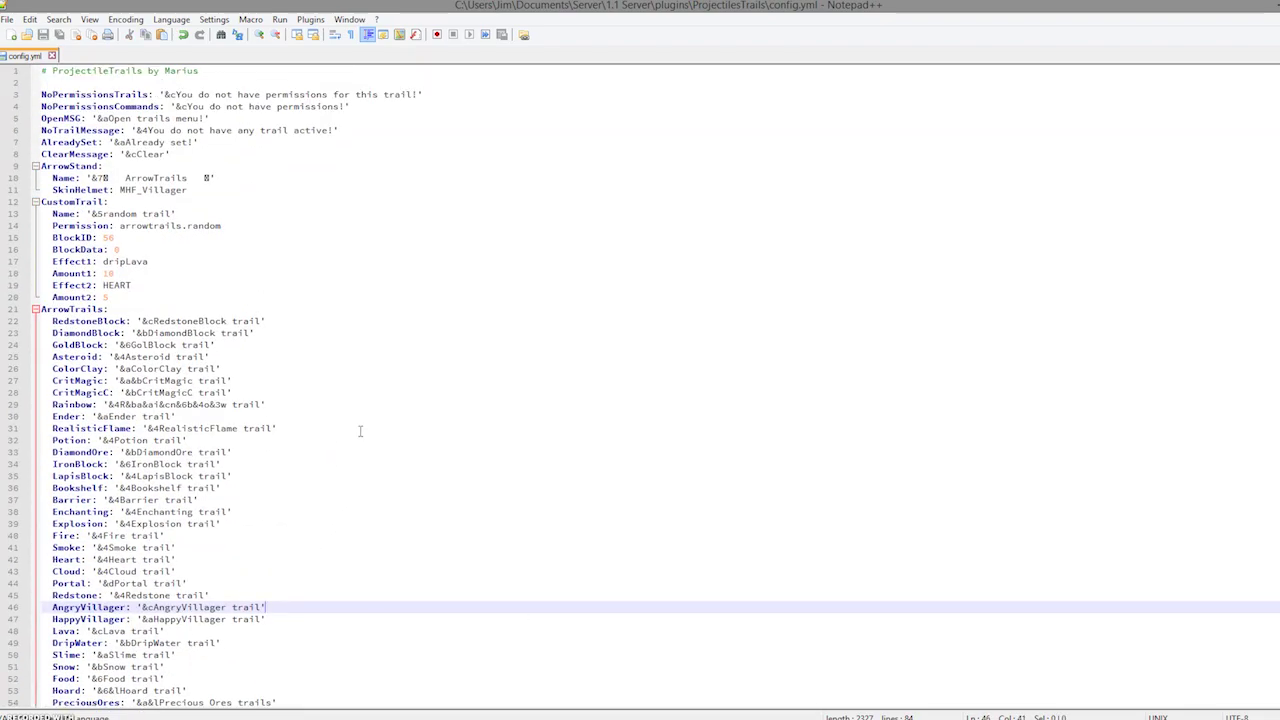
pyautogui.scroll(-10, 360, 430)
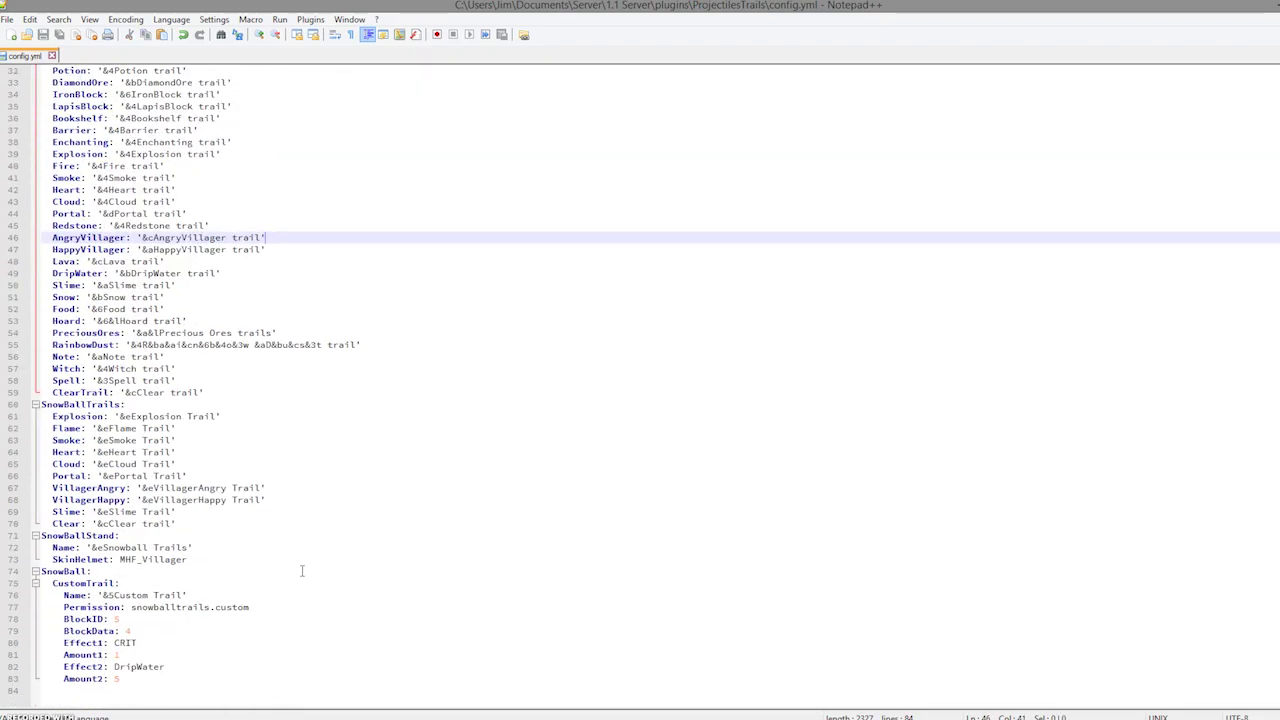
pyautogui.scroll(10, 301, 571)
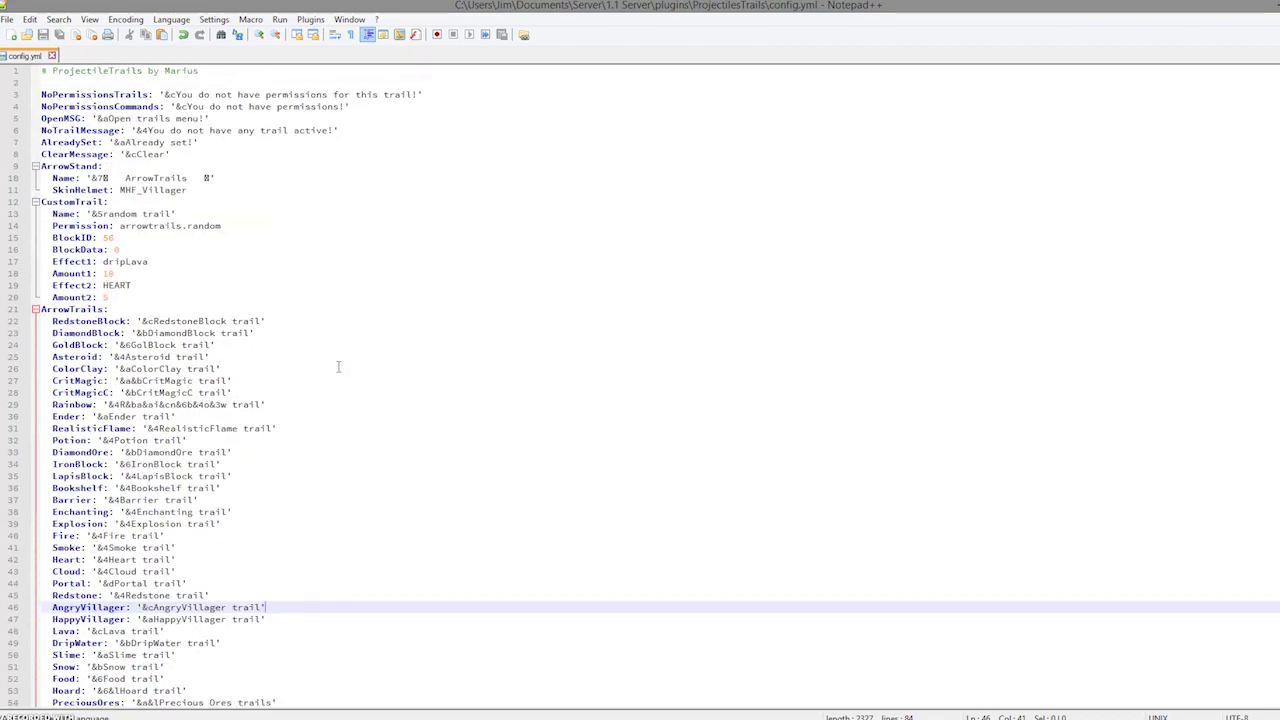